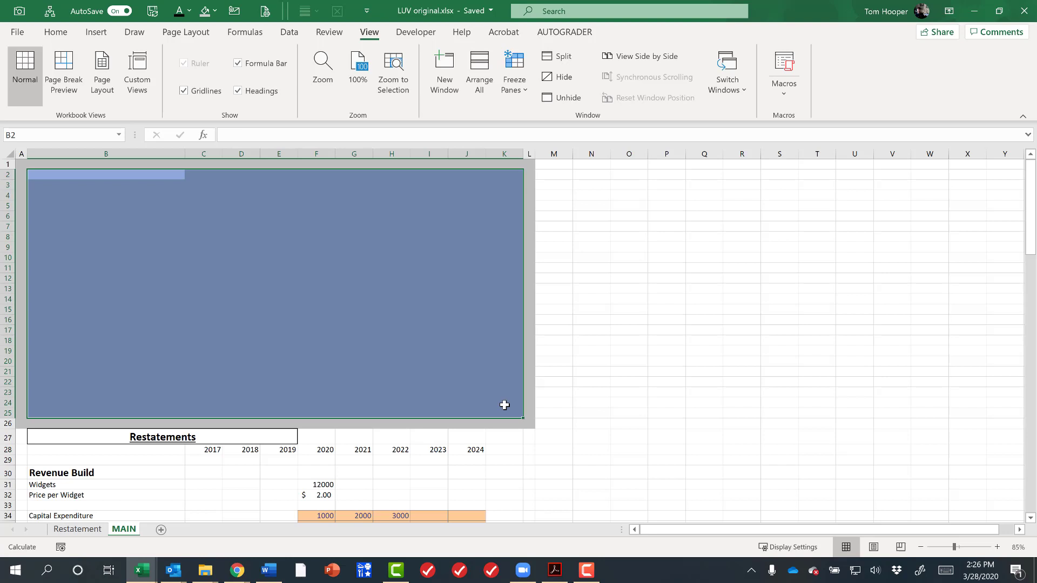
- Give the blue block B2:K25 thick dark grey borders along its bottom and right edges
{"action": "key", "text": "alt+h"}
{"action": "key", "text": "b"}
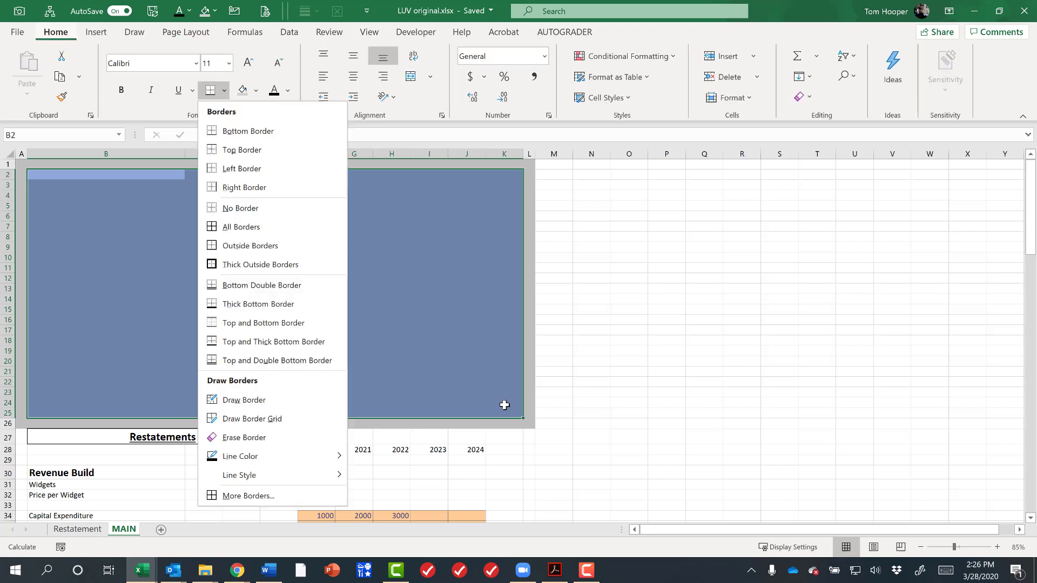
{"action": "key", "text": "m"}
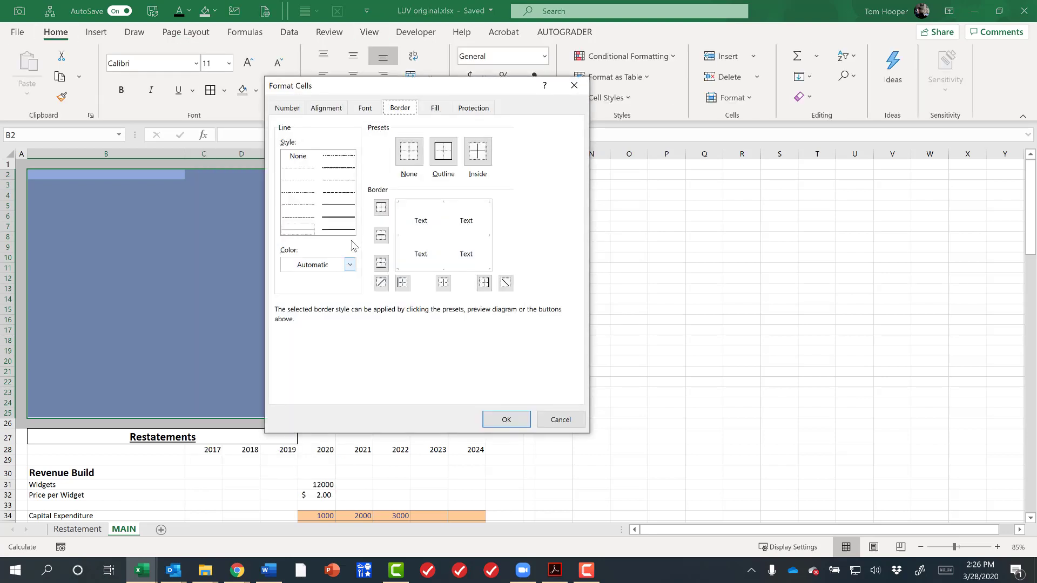
{"action": "left_click", "coordinate": [339, 218]}
{"action": "left_click", "coordinate": [350, 264]}
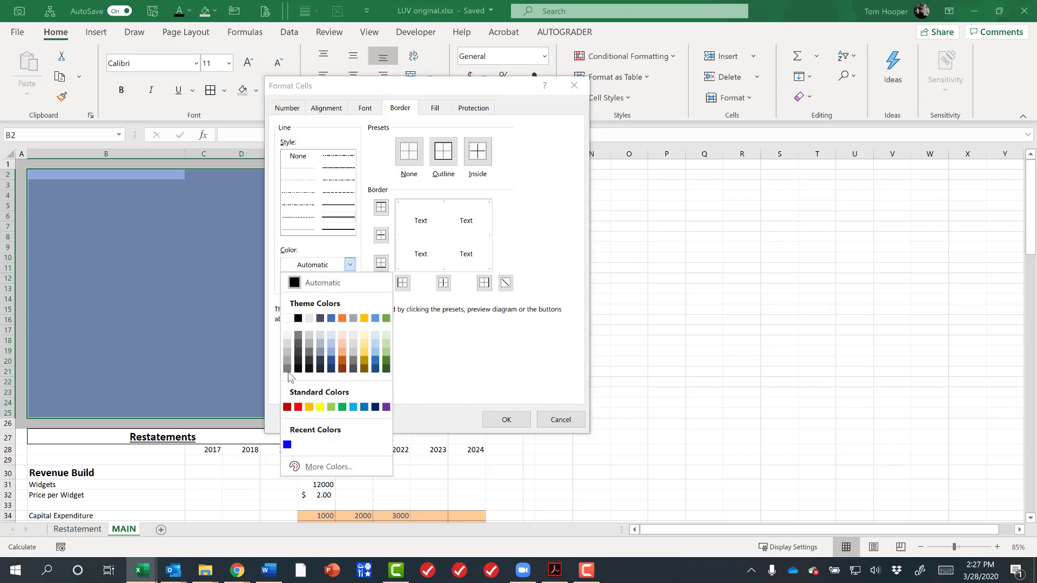
{"action": "left_click", "coordinate": [287, 369]}
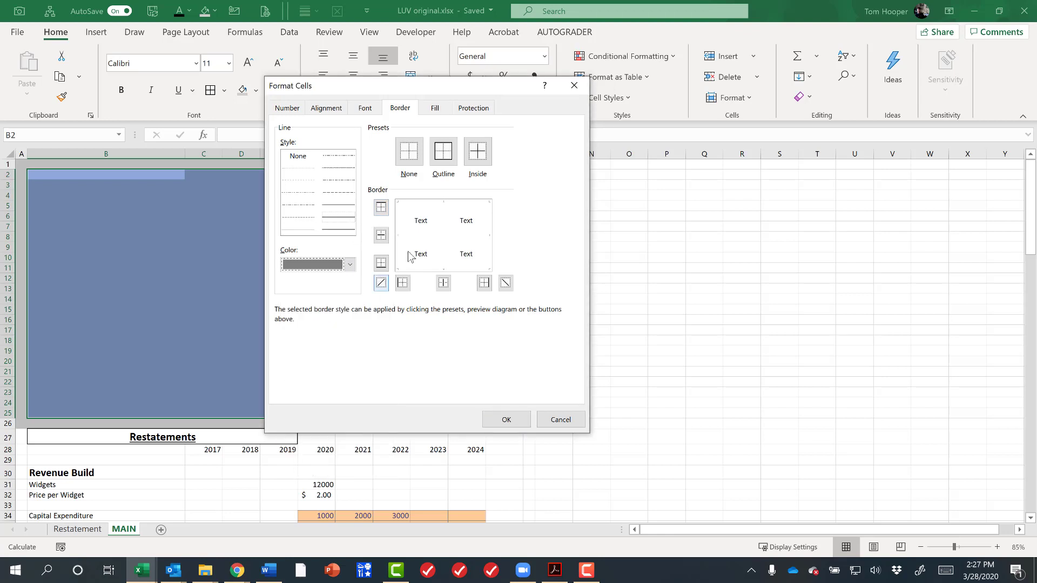
{"action": "left_click", "coordinate": [457, 271]}
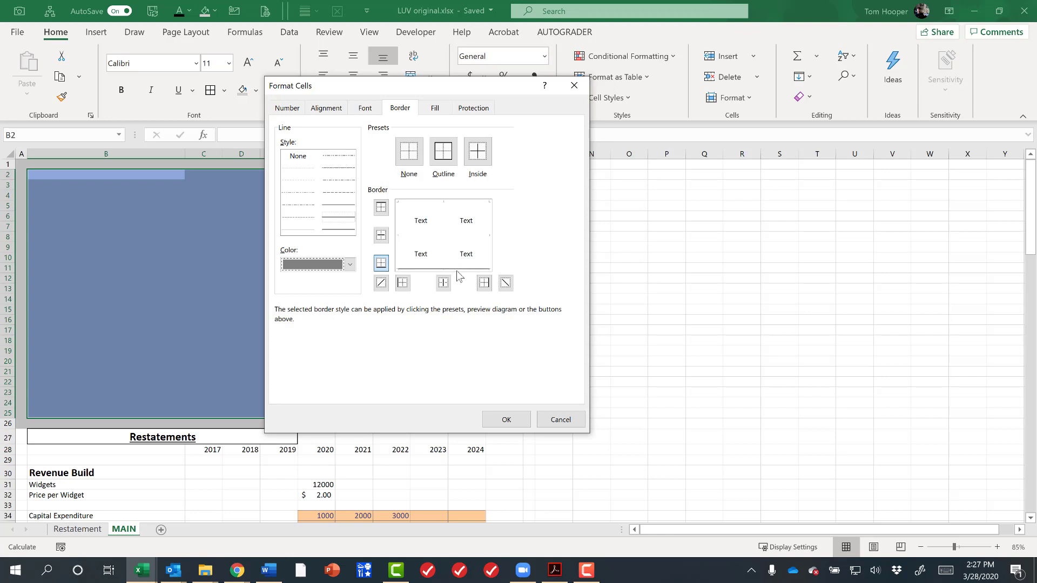
{"action": "left_click", "coordinate": [489, 227]}
- Add thick white borders to the top and left edges of block B2:K25 and apply the border settings
{"action": "left_click", "coordinate": [350, 264]}
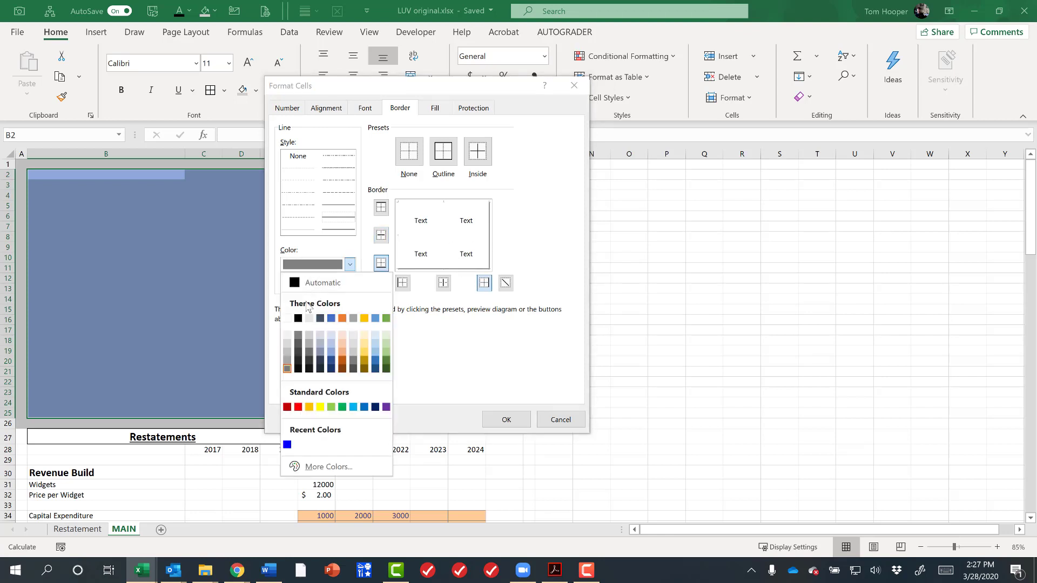
{"action": "left_click", "coordinate": [286, 318]}
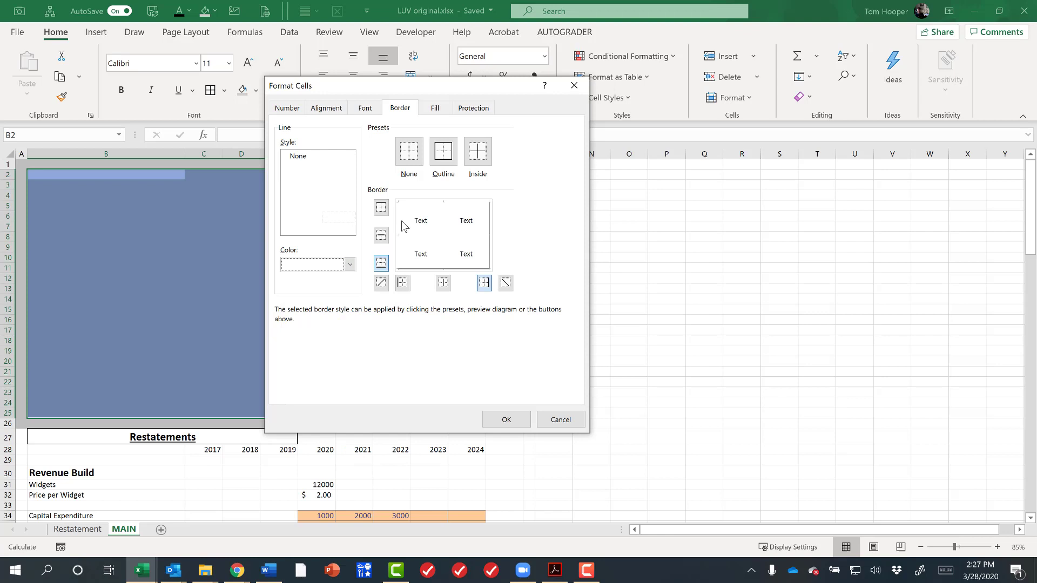
{"action": "left_click", "coordinate": [402, 223]}
{"action": "left_click", "coordinate": [506, 420]}
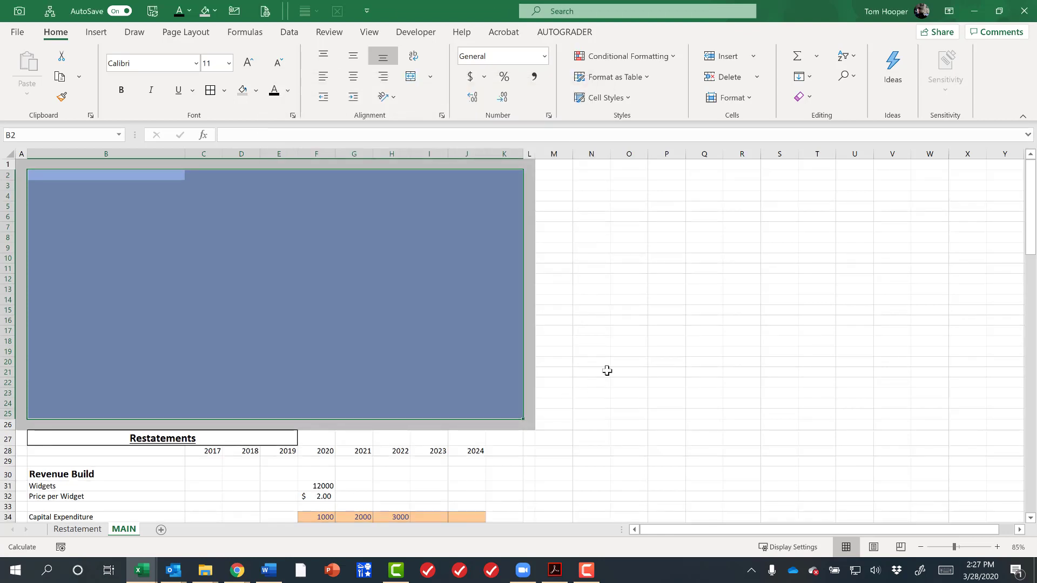
{"action": "left_click", "coordinate": [604, 371]}
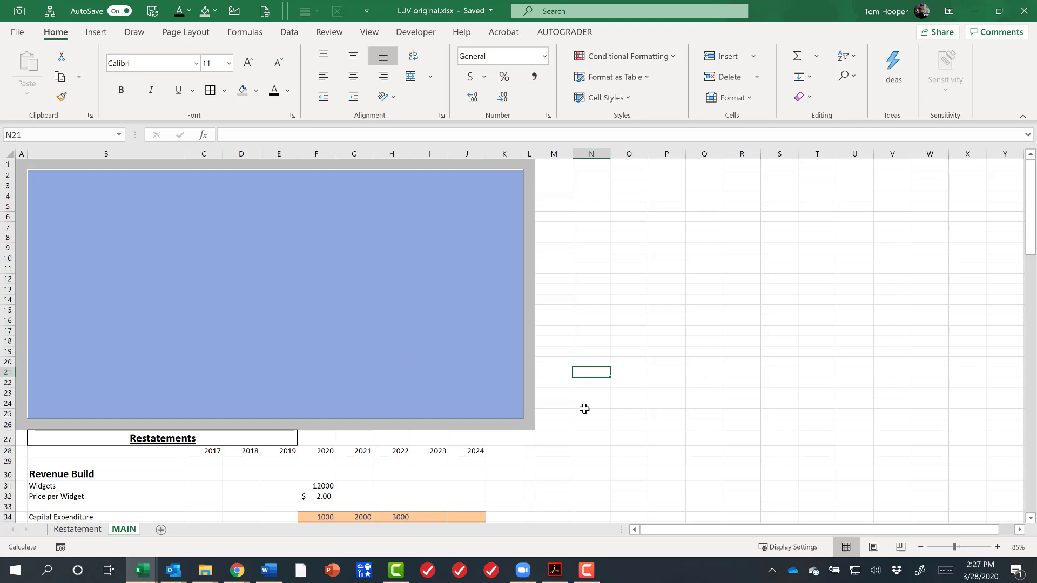
- Clear the Restatements title and its box border from row 27 of the MAIN sheet
{"action": "left_click", "coordinate": [153, 443]}
{"action": "left_click", "coordinate": [77, 529]}
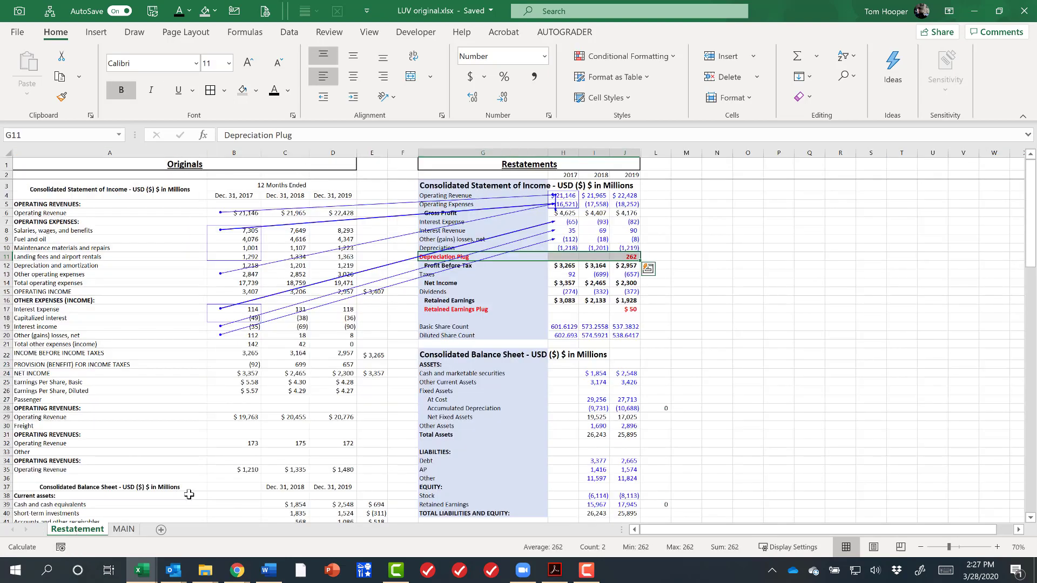
{"action": "left_click", "coordinate": [124, 529]}
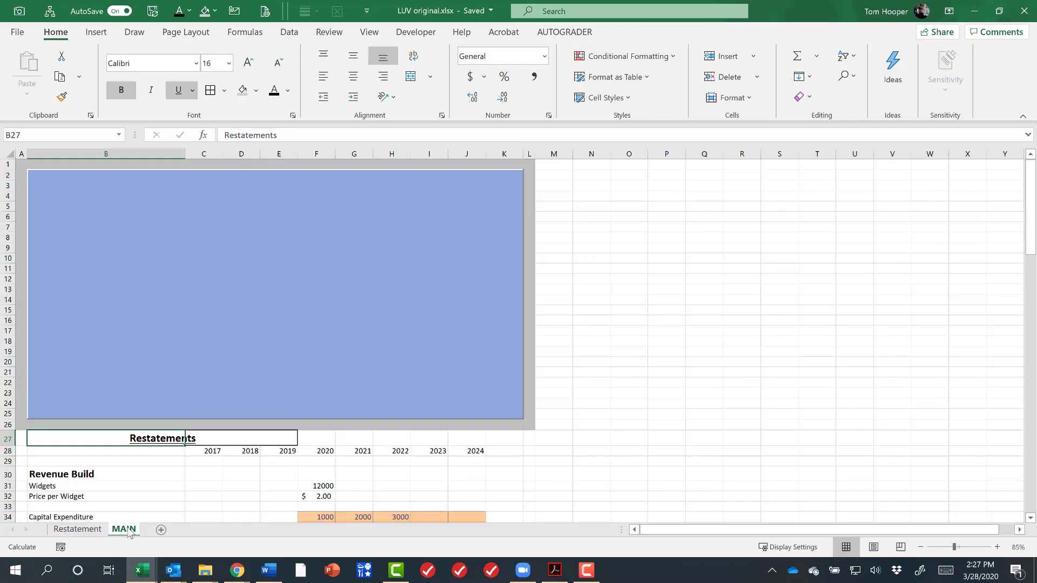
{"action": "left_click", "coordinate": [581, 437]}
{"action": "left_click_drag", "start_coordinate": [610, 446], "coordinate": [461, 450]}
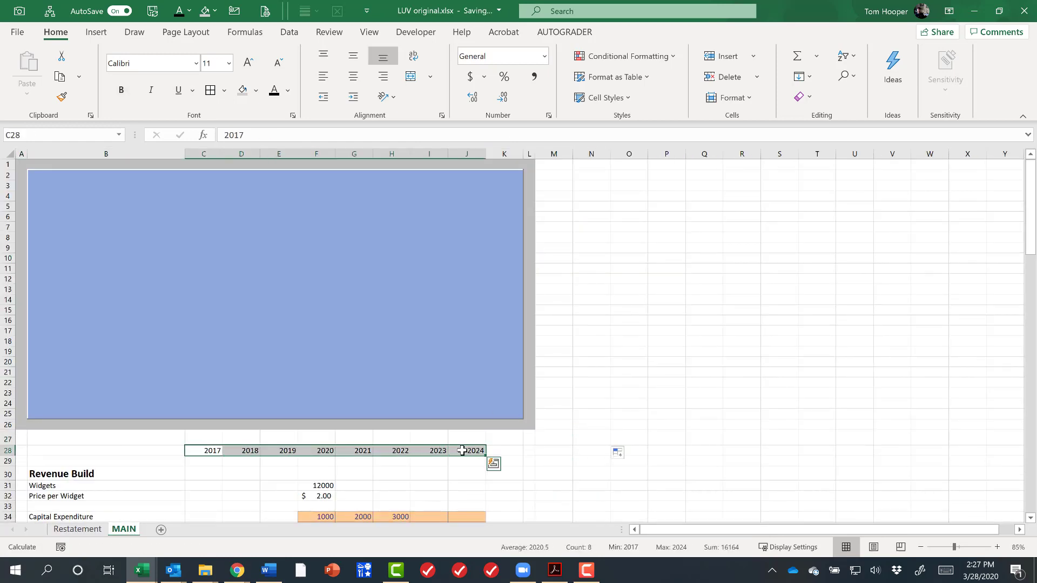
- Center and bold the year headings 2017 to 2024 in C28:J28
{"action": "key", "text": "alt+h"}
{"action": "key", "text": "a"}
{"action": "key", "text": "c"}
{"action": "key", "text": "ctrl+b"}
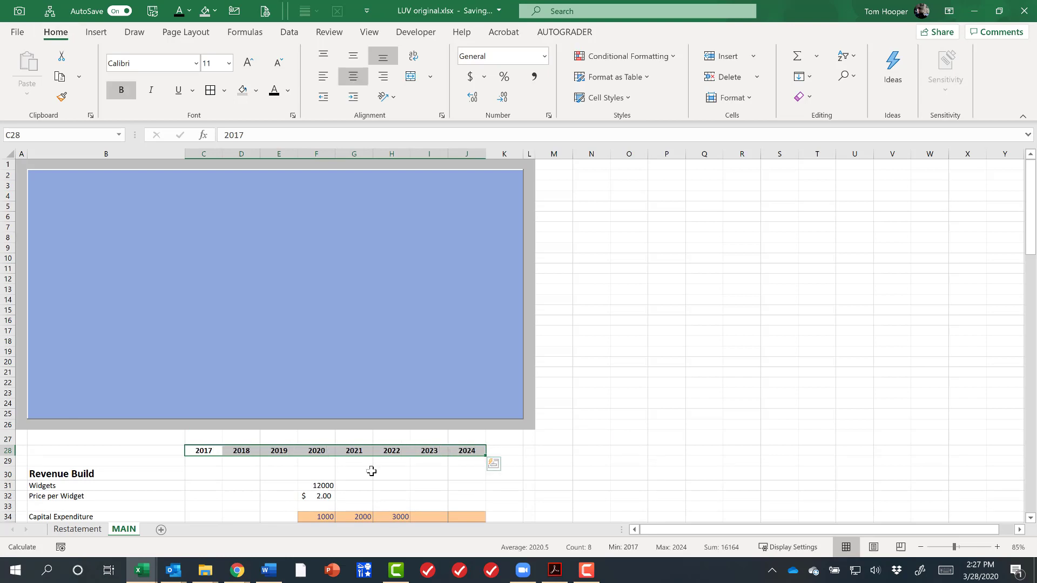
- Move the year headings from C28:J28 to row 30, beside the Revenue Build heading
{"action": "key", "text": "ctrl+x"}
{"action": "key", "text": "Down"}
{"action": "key", "text": "Down"}
{"action": "key", "text": "Return"}
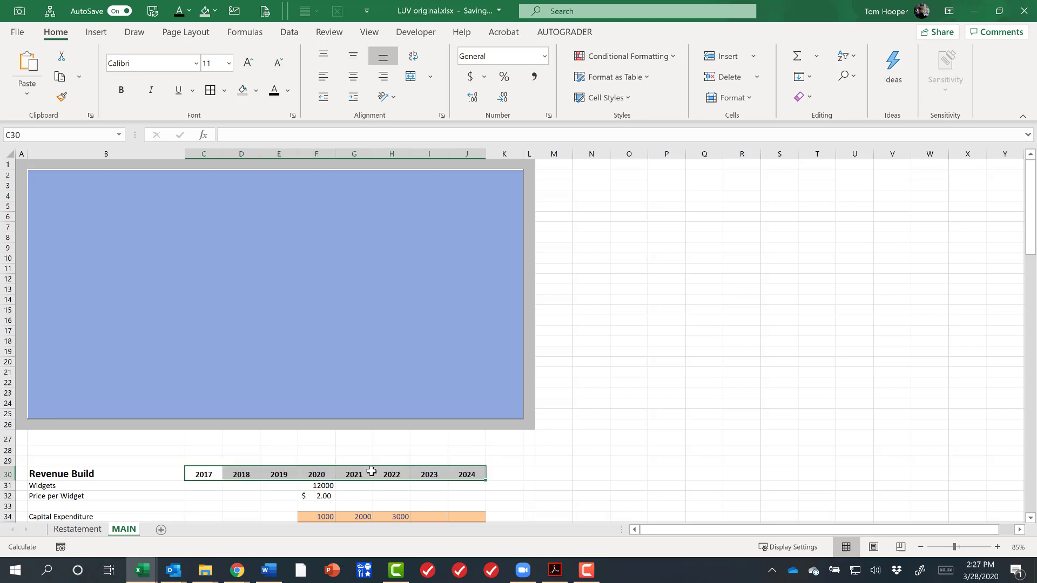
- Delete the empty rows 27 and 28 above the Revenue Build section
{"action": "key", "text": "Up"}
{"action": "key", "text": "Up"}
{"action": "key", "text": "Up"}
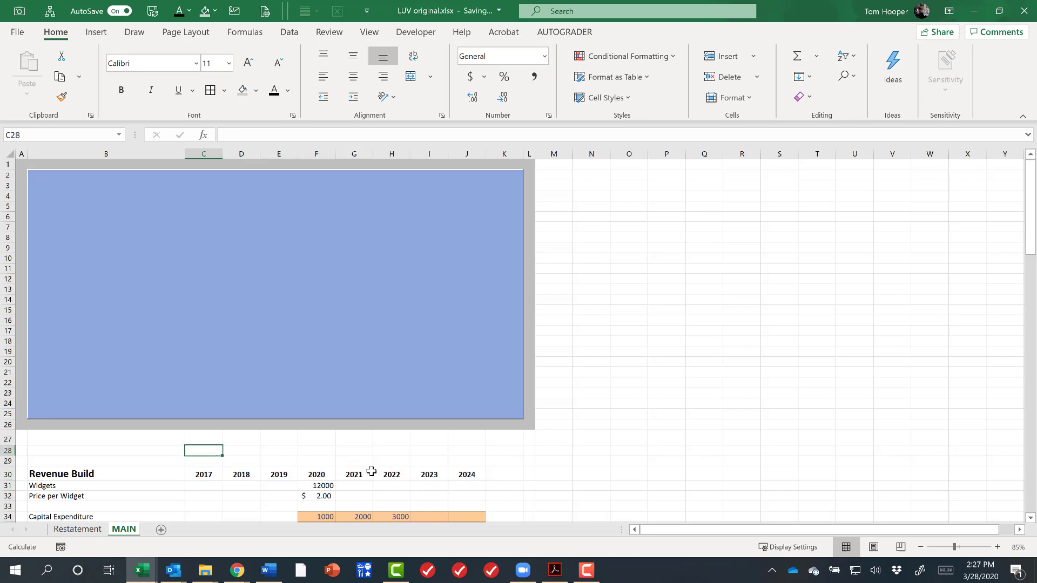
{"action": "key", "text": "shift+Down"}
{"action": "key", "text": "shift+space"}
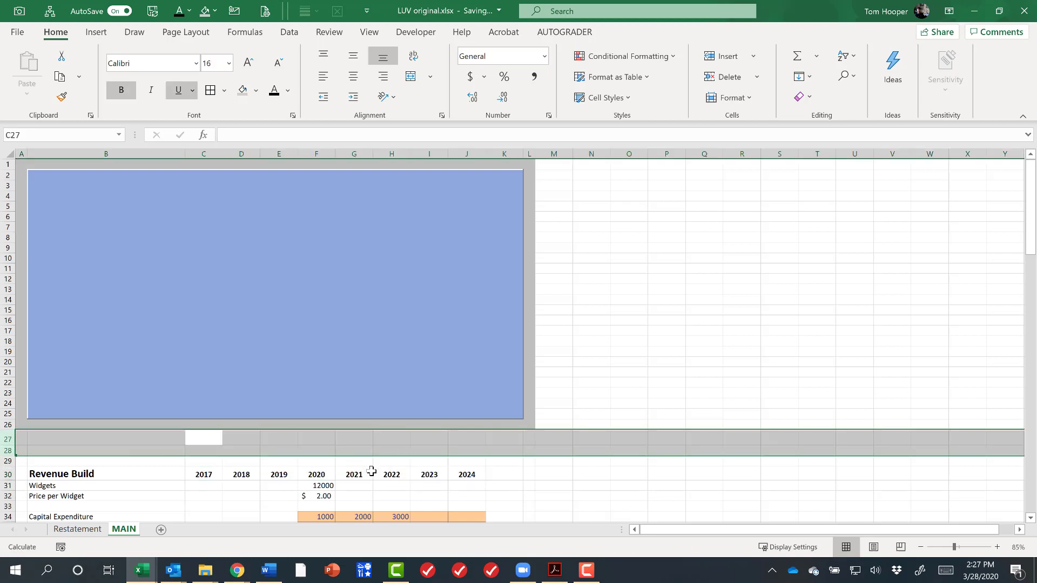
{"action": "key", "text": "ctrl+minus"}
- Review the Revenue Build section row by row, from Widgets and Price per Widget down to Share Issue Price
{"action": "key", "text": "Down"}
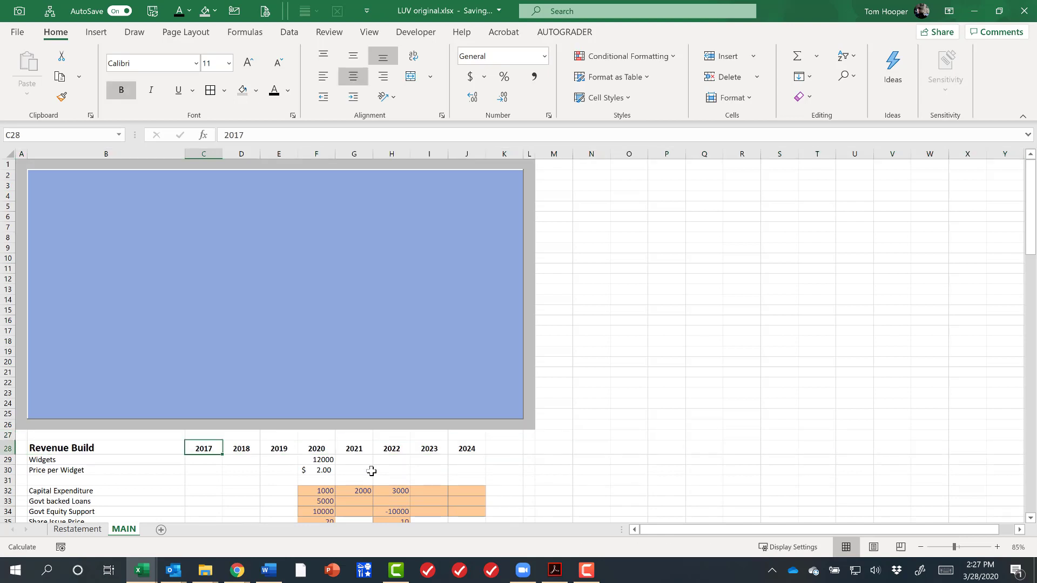
{"action": "key", "text": "Down"}
{"action": "key", "text": "Left"}
{"action": "key", "text": "Up"}
{"action": "key", "text": "Down"}
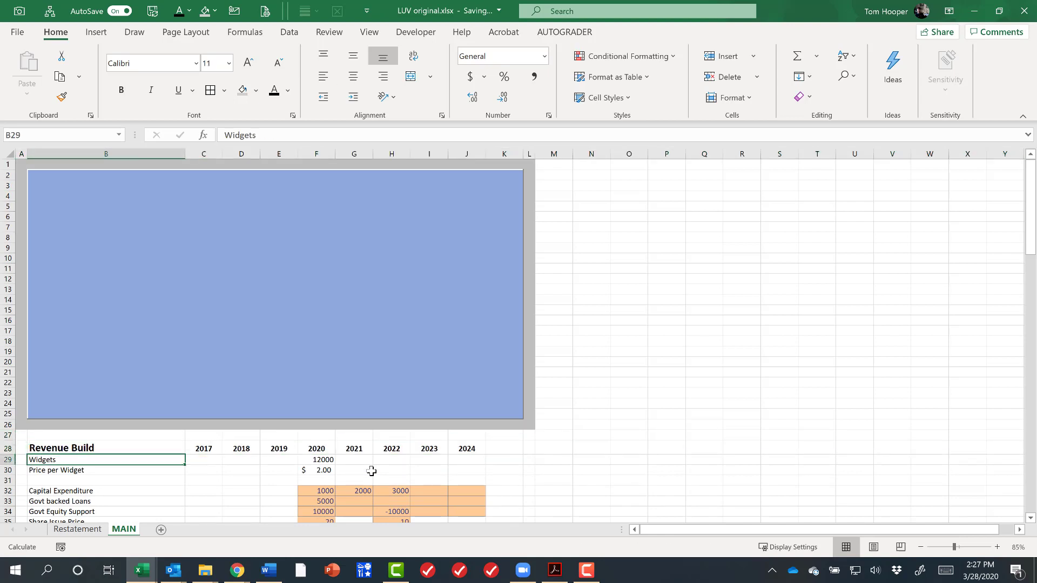
{"action": "key", "text": "Down"}
{"action": "key", "text": "Up"}
{"action": "key", "text": "Right"}
{"action": "key", "text": "Right"}
{"action": "key", "text": "Down"}
{"action": "key", "text": "Down"}
{"action": "key", "text": "Up"}
{"action": "key", "text": "Up"}
{"action": "key", "text": "Down"}
{"action": "key", "text": "Down"}
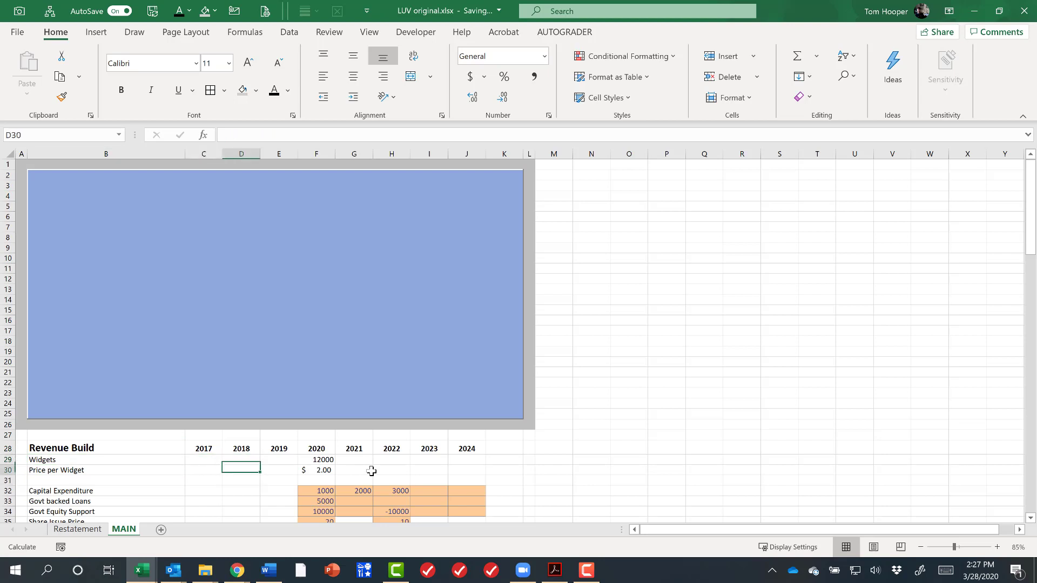
{"action": "key", "text": "Left"}
{"action": "key", "text": "Left"}
{"action": "key", "text": "Down"}
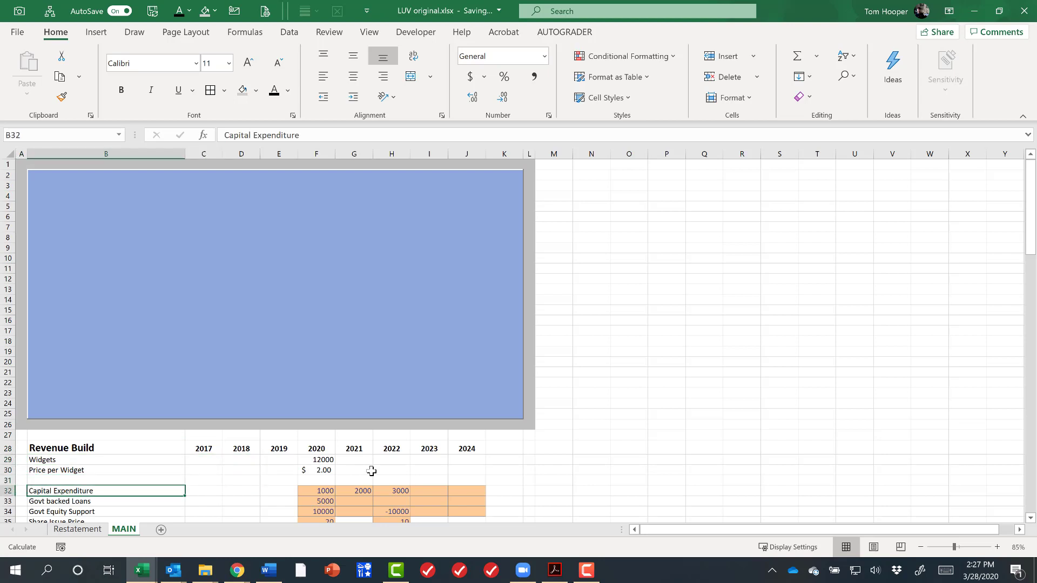
{"action": "key", "text": "Down"}
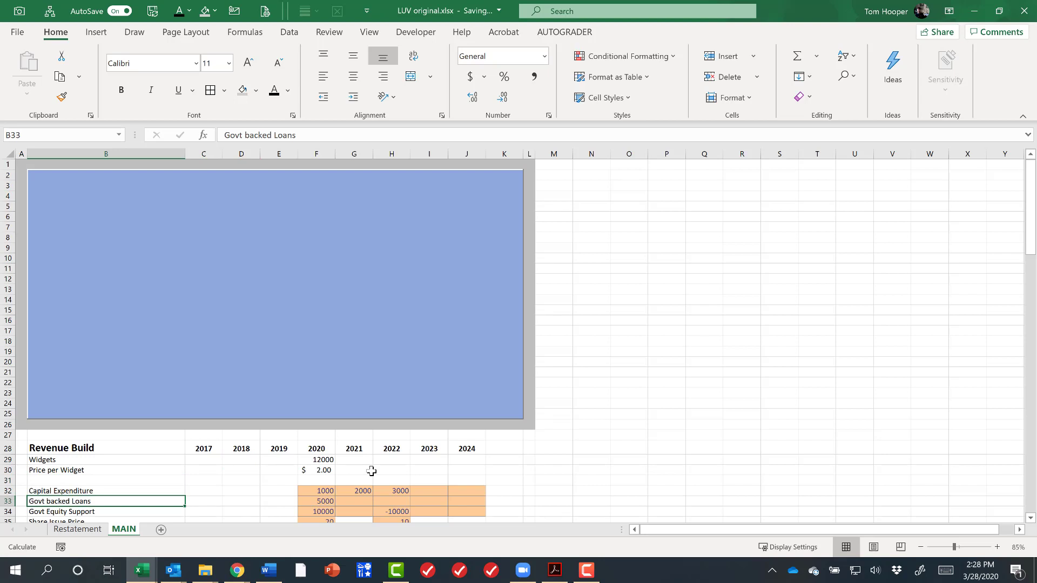
{"action": "key", "text": "Down"}
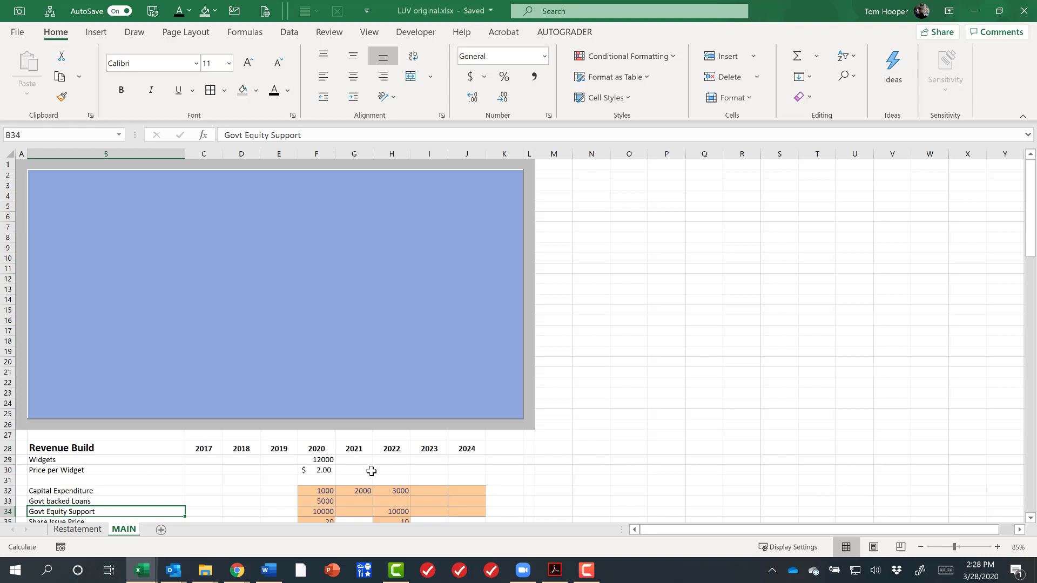
{"action": "key", "text": "Down"}
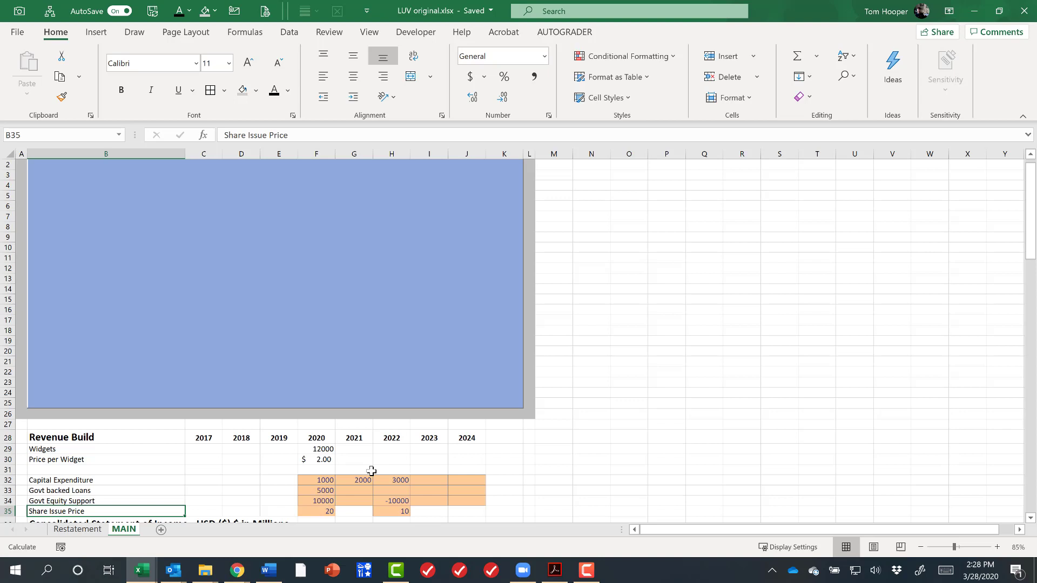
- Replace the Consolidated Statement of Income heading in B36 with Income Statement
{"action": "key", "text": "Down"}
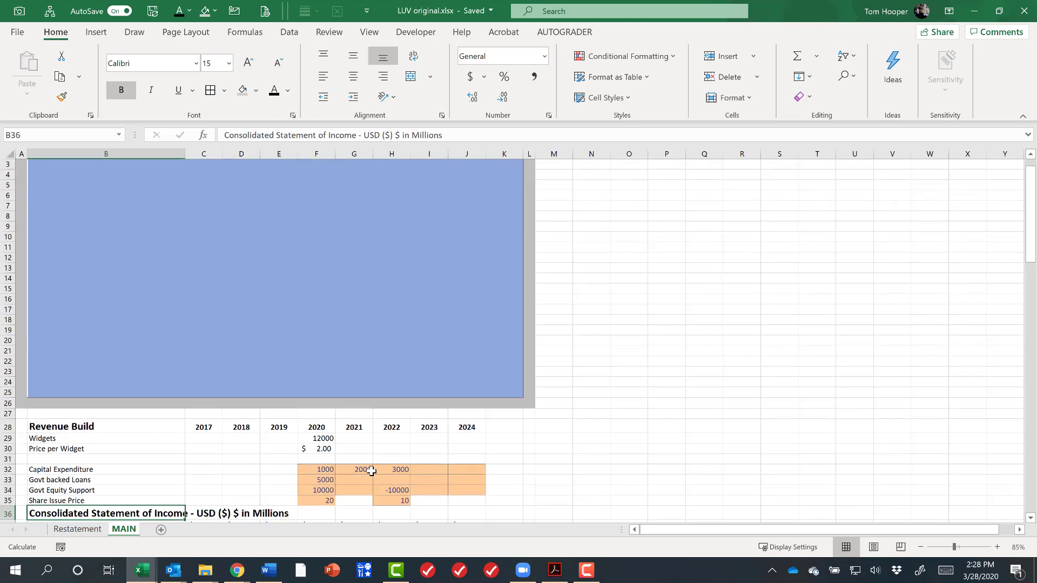
{"action": "type", "text": "Income St"}
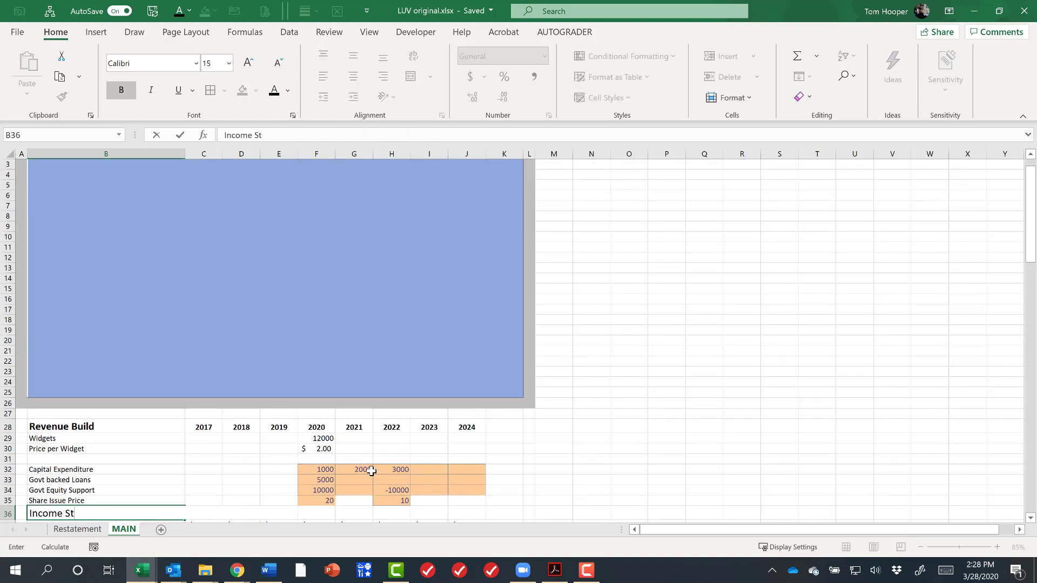
{"action": "type", "text": "atement"}
{"action": "key", "text": "Return"}
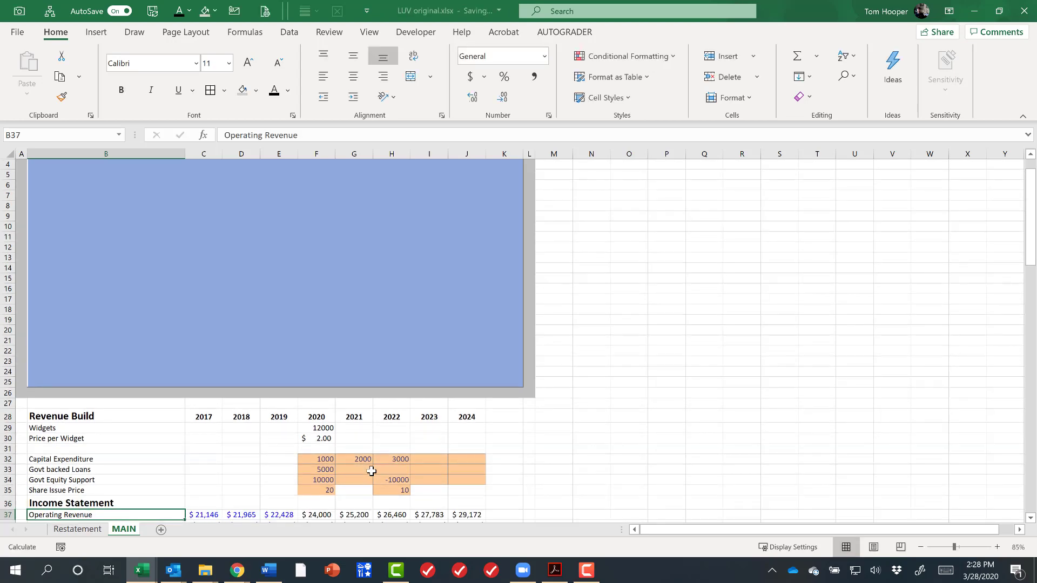
- Examine the income statement lines from Operating Revenue through the plugs to Diluted Share Count
{"action": "key", "text": "Down"}
{"action": "key", "text": "Down"}
{"action": "key", "text": "Down"}
{"action": "key", "text": "Down"}
{"action": "key", "text": "Down"}
{"action": "key", "text": "Down"}
{"action": "key", "text": "Down"}
{"action": "key", "text": "Down"}
{"action": "key", "text": "Down"}
{"action": "key", "text": "Down"}
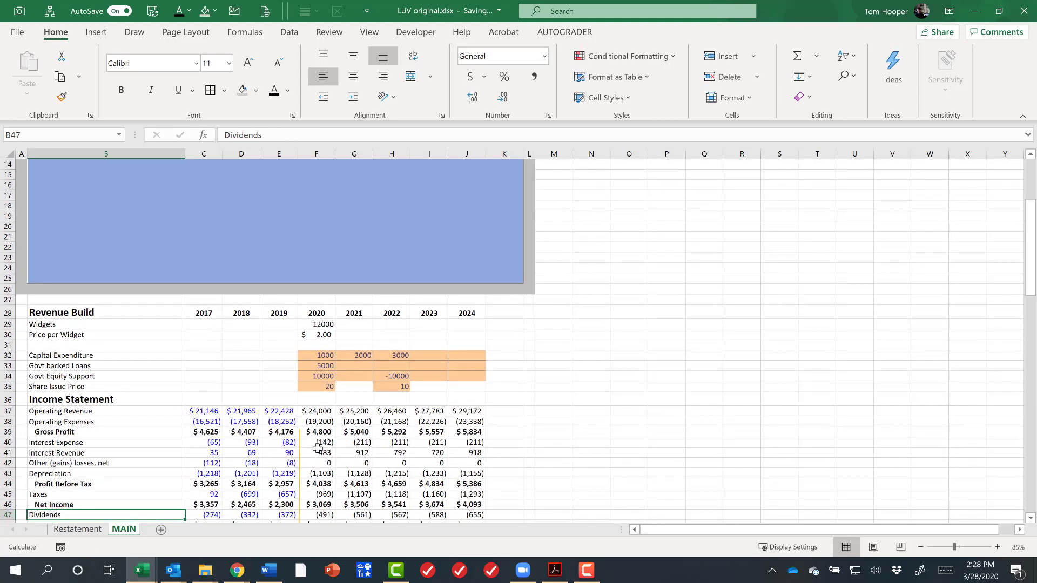
{"action": "key", "text": "Down"}
{"action": "key", "text": "Down"}
{"action": "key", "text": "Down"}
{"action": "key", "text": "Down"}
{"action": "key", "text": "Down"}
{"action": "key", "text": "Down"}
{"action": "key", "text": "Down"}
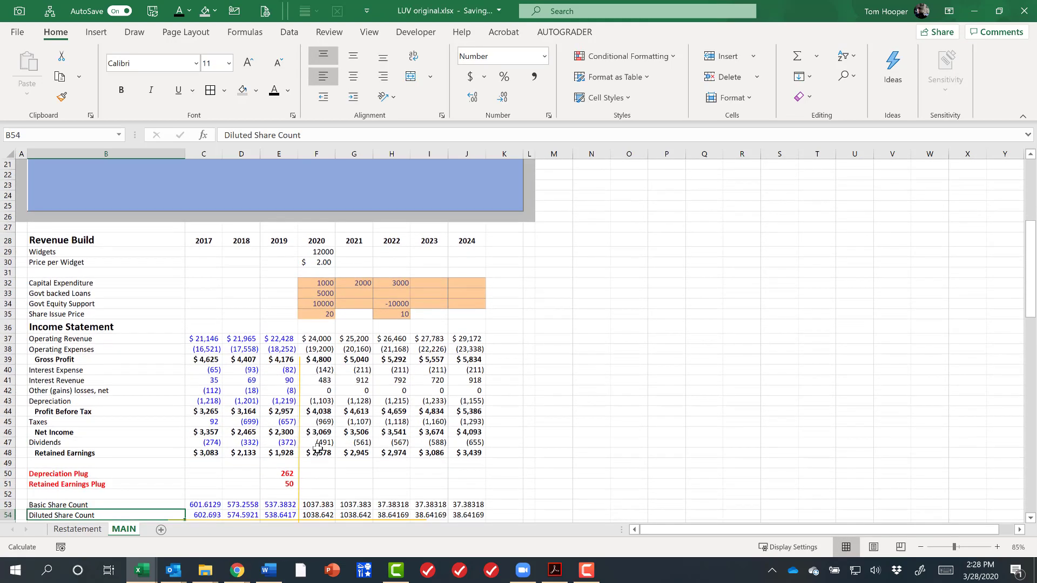
- Examine the income statement ratio assumptions in rows 56 to 63, from Operating Revenue y/y % to Dividends as % of Net Income
{"action": "key", "text": "Down"}
{"action": "key", "text": "Down"}
{"action": "key", "text": "Down"}
{"action": "key", "text": "Down"}
{"action": "key", "text": "Down"}
{"action": "key", "text": "Down"}
{"action": "key", "text": "Down"}
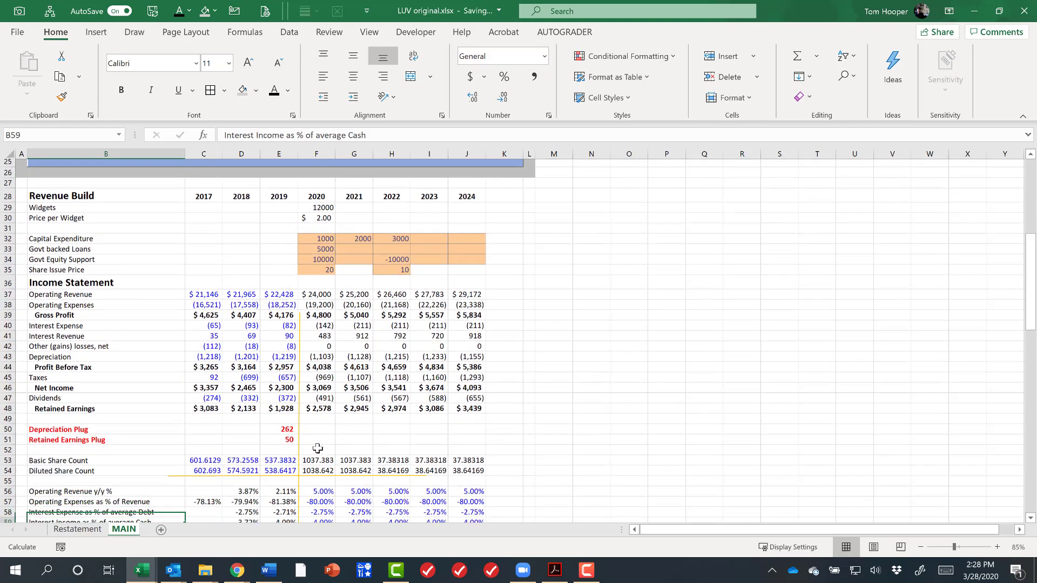
{"action": "key", "text": "Down"}
{"action": "key", "text": "Down"}
{"action": "key", "text": "Down"}
{"action": "key", "text": "Down"}
{"action": "key", "text": "Down"}
{"action": "key", "text": "Down"}
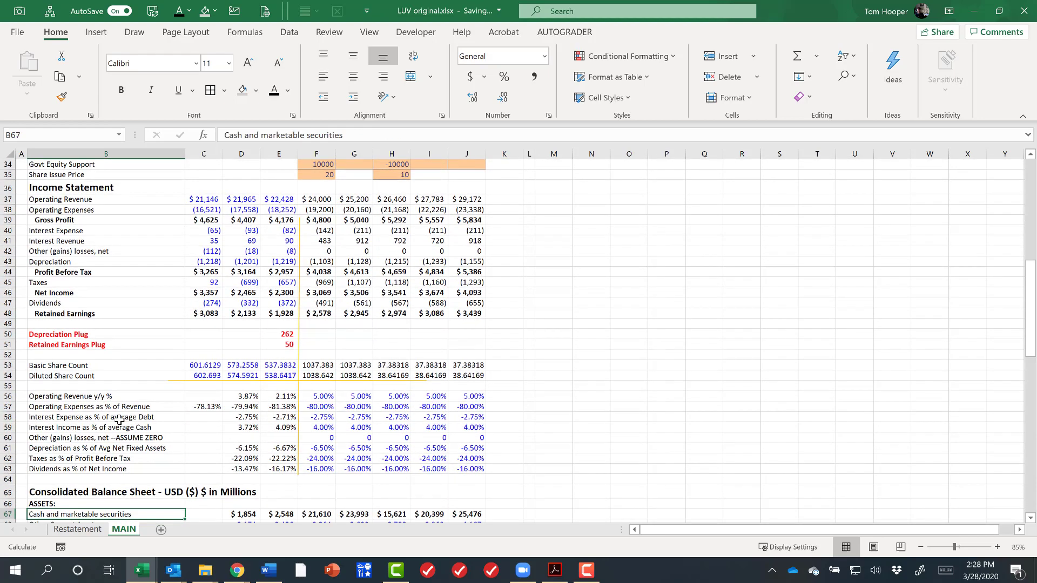
{"action": "left_click_drag", "start_coordinate": [8, 397], "coordinate": [46, 472]}
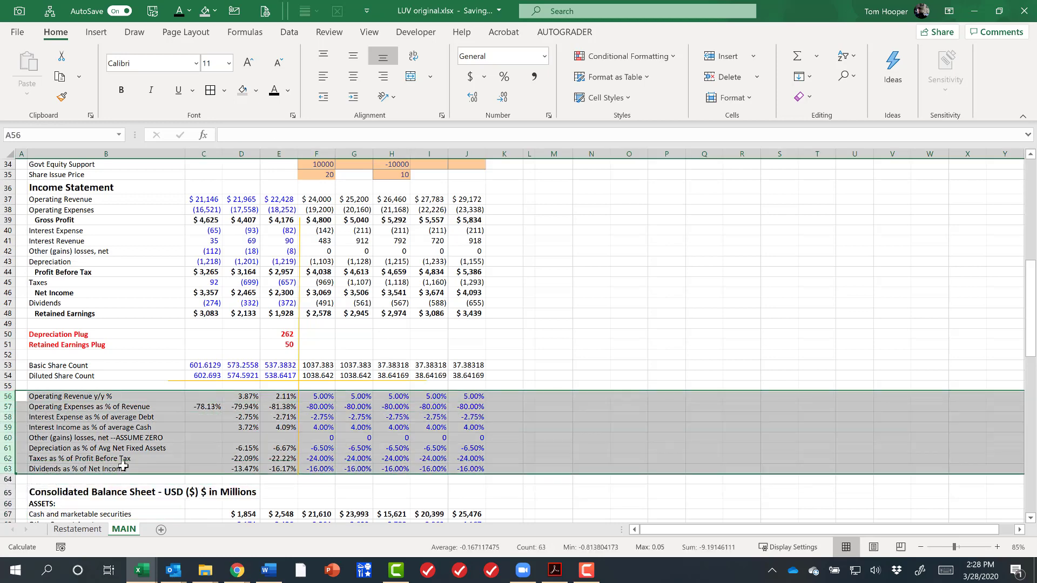
{"action": "scroll", "coordinate": [163, 470], "scroll_direction": "down", "scroll_amount": 4}
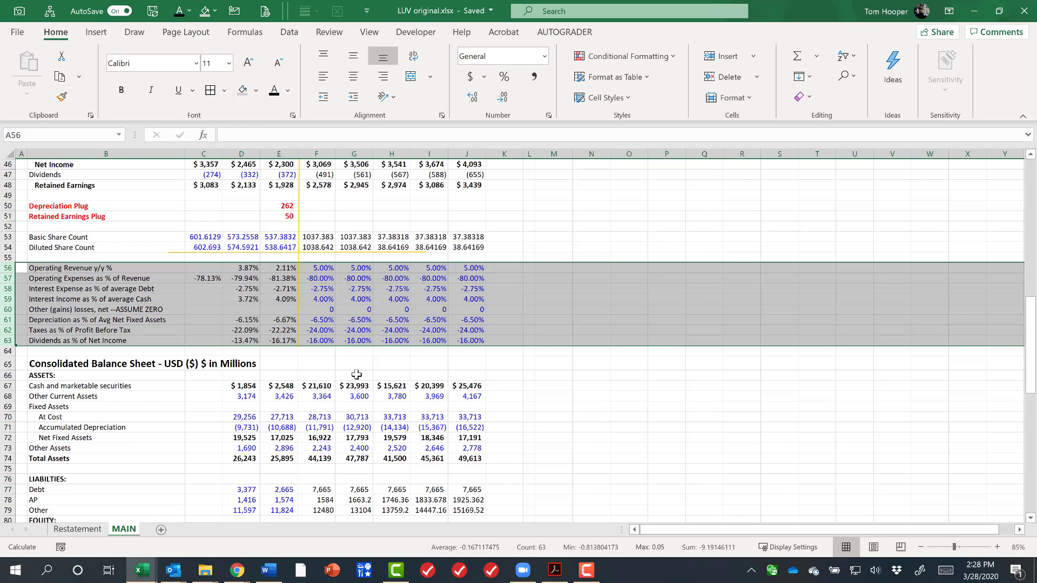
- Replace the Consolidated Balance Sheet heading in B65 with Balance Sheet
{"action": "scroll", "coordinate": [356, 374], "scroll_direction": "down", "scroll_amount": 2}
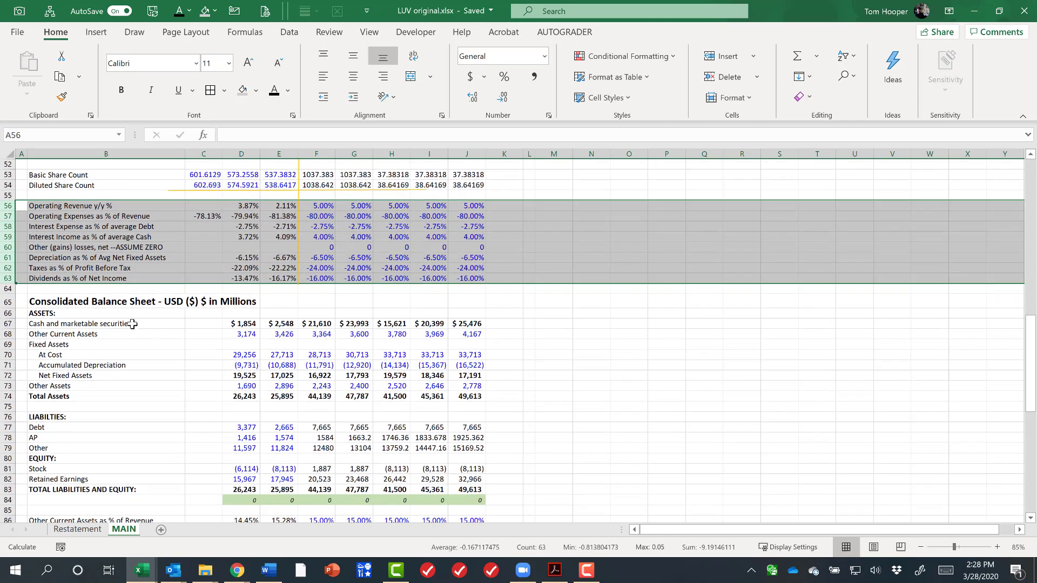
{"action": "left_click", "coordinate": [133, 307]}
{"action": "type", "text": "Balance"}
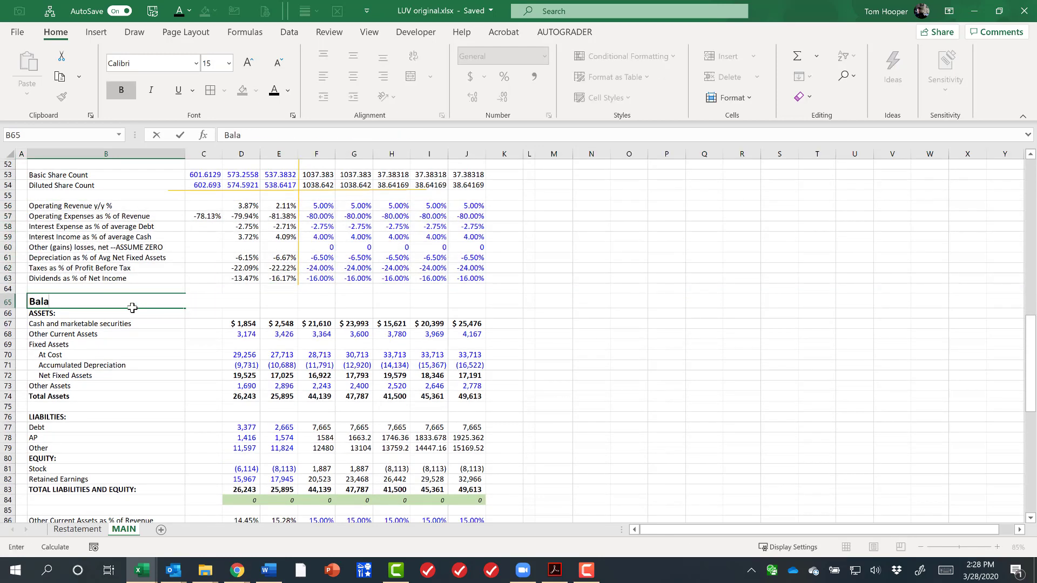
{"action": "type", "text": " S"}
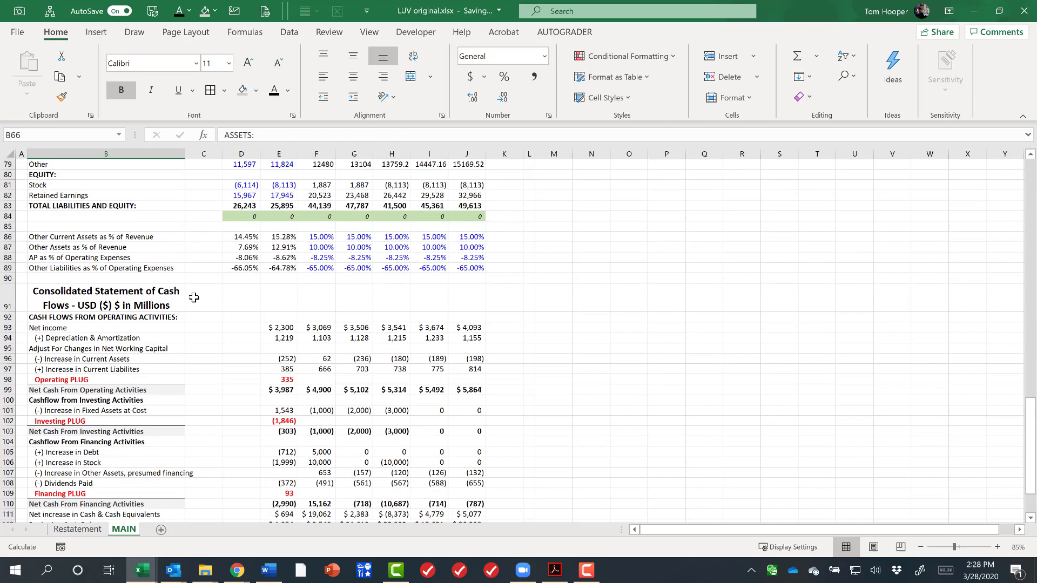
- Replace the Consolidated Statement of Cash Flows heading in B91 with CASH FLOWS and left-align it
{"action": "type", "text": "CASH FLOWS"}
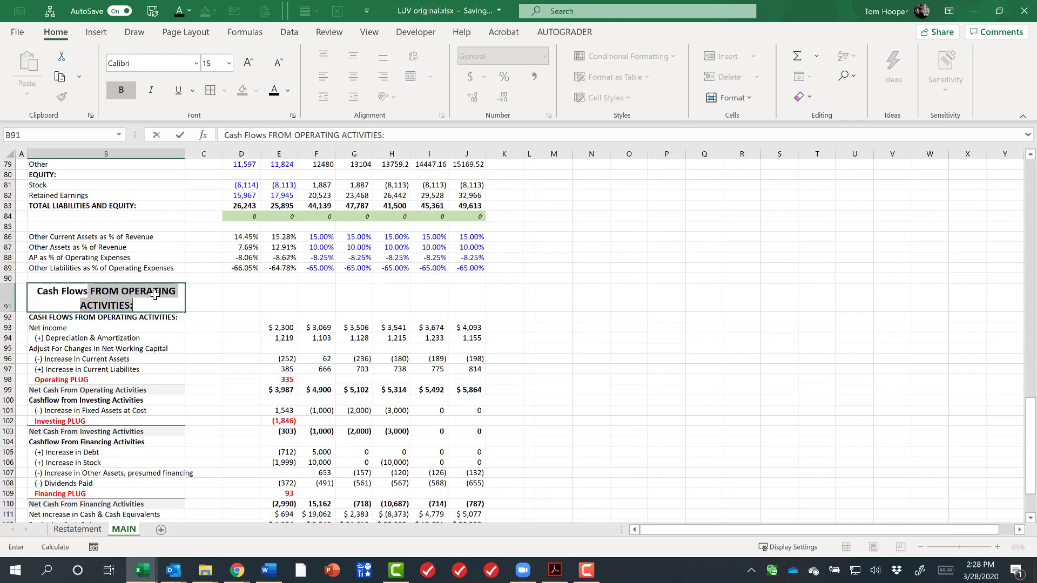
{"action": "key", "text": "Delete"}
{"action": "key", "text": "Return"}
{"action": "left_click", "coordinate": [155, 294]}
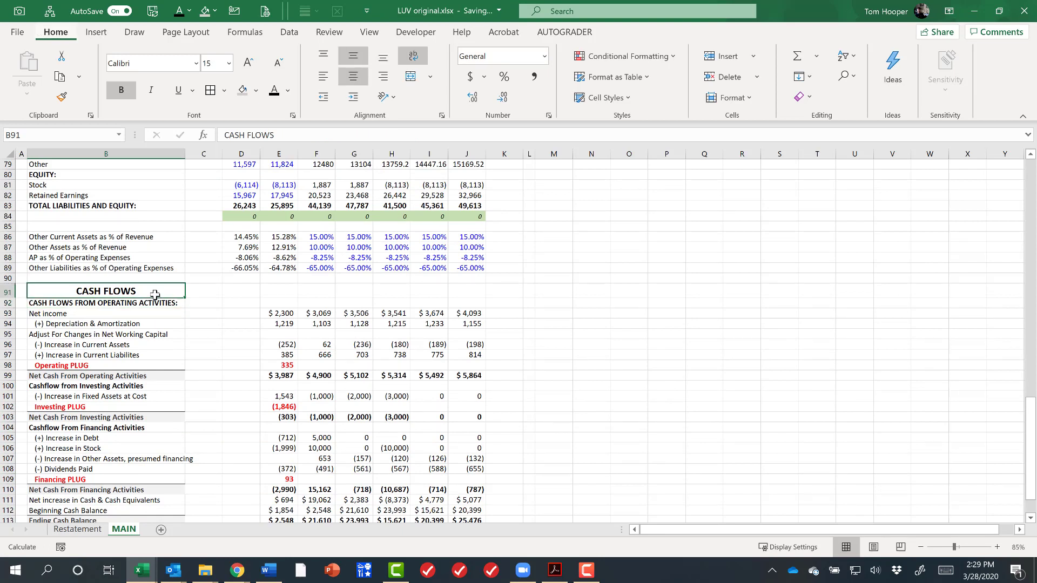
{"action": "key", "text": "alt+h"}
{"action": "key", "text": "a"}
{"action": "key", "text": "l"}
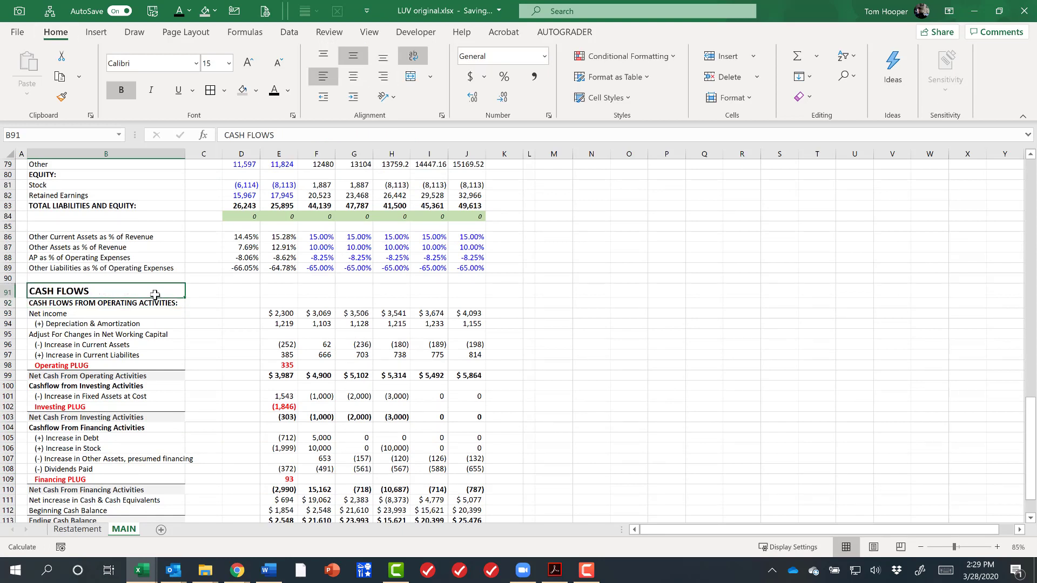
{"action": "key", "text": "Down"}
{"action": "key", "text": "Up"}
{"action": "key", "text": "Down"}
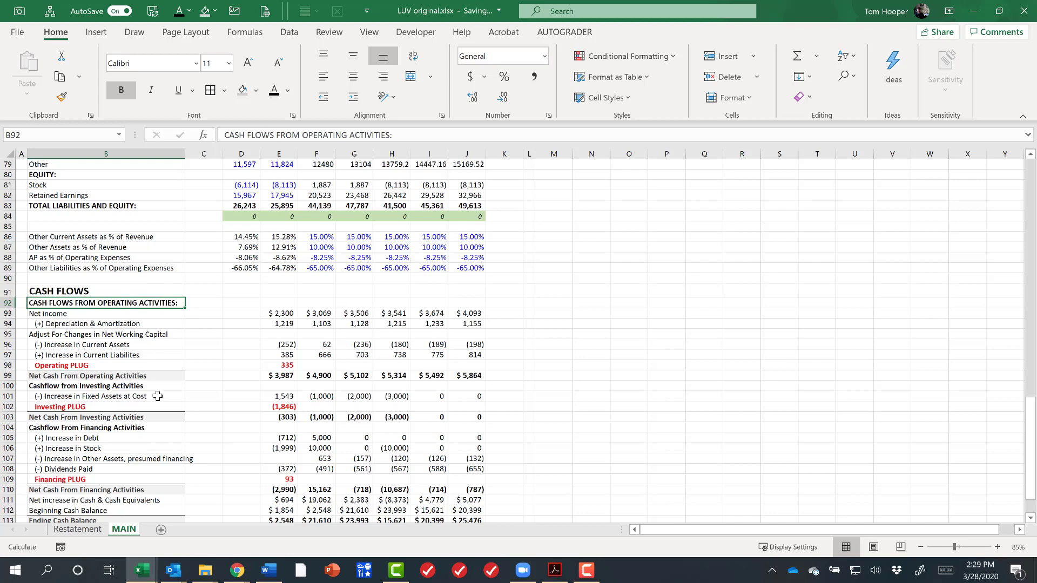
- Open Pro Forma Practice.xlsx from Module 3 of the Canvas course in Chrome to get the complete Free Cash Flow template
{"action": "scroll", "coordinate": [160, 483], "scroll_direction": "down", "scroll_amount": 4}
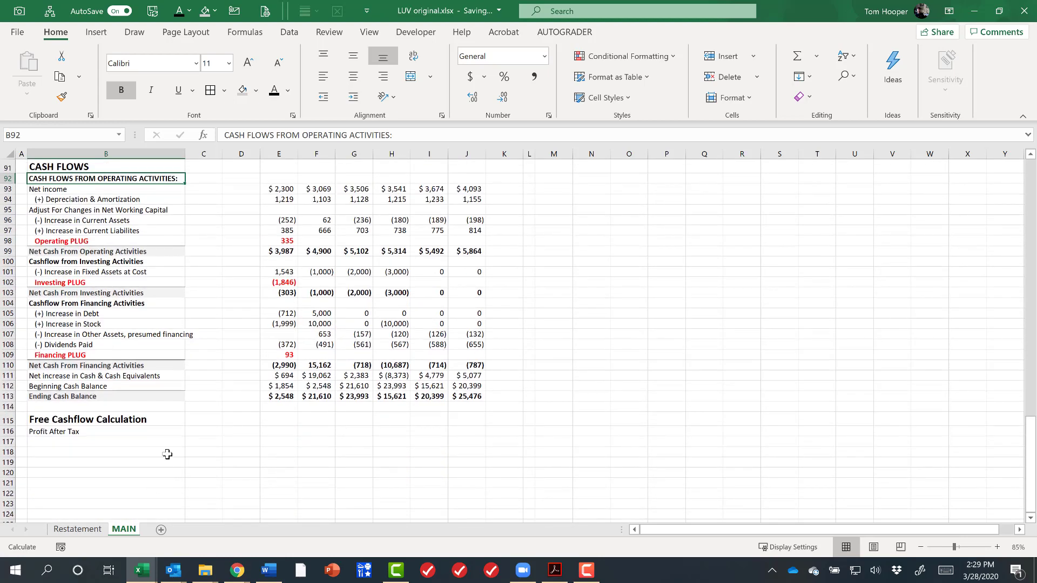
{"action": "scroll", "coordinate": [167, 458], "scroll_direction": "down", "scroll_amount": 2}
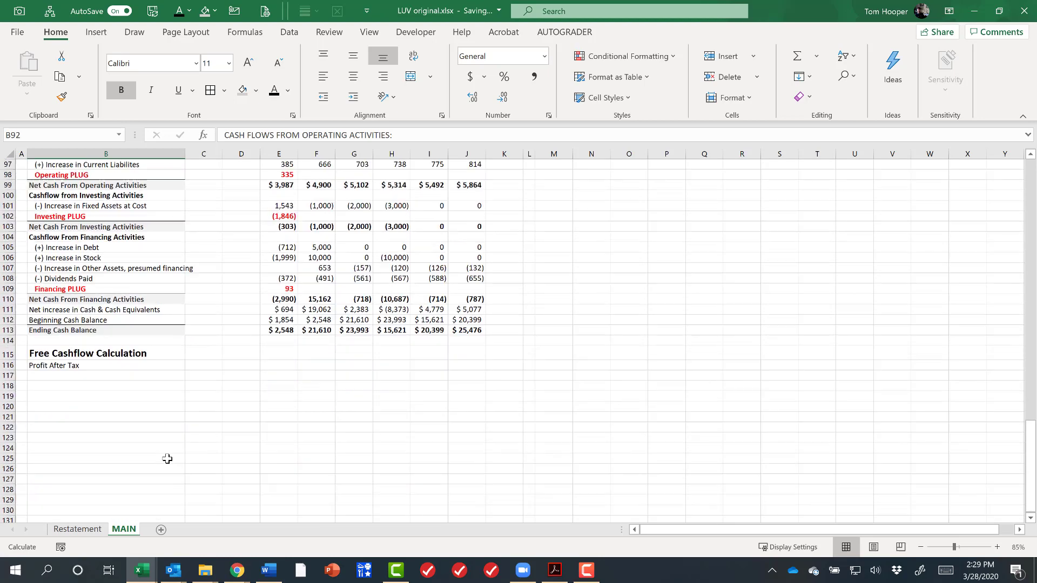
{"action": "left_click", "coordinate": [153, 366]}
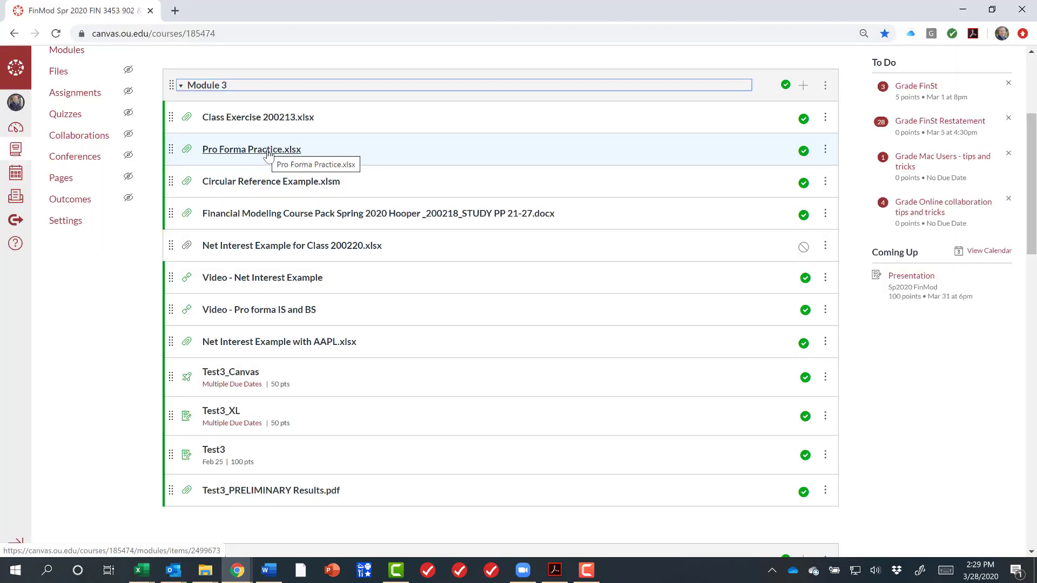
{"action": "left_click", "coordinate": [268, 155]}
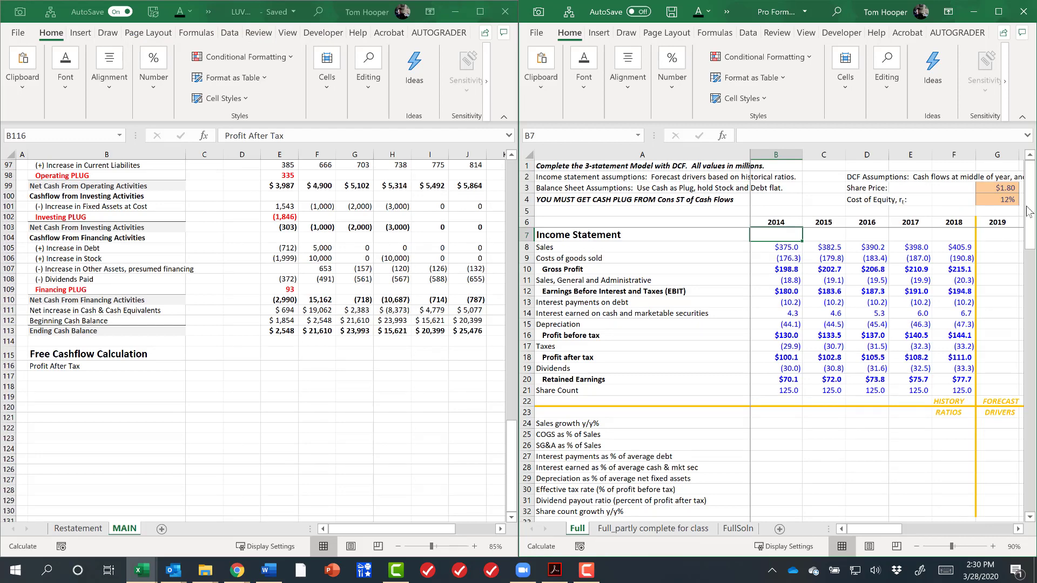
- Copy the Free Cash Flow Calculation and Discounted Cash Flow Valuation block from A78 onward on the Full sheet to B115 on MAIN
{"action": "scroll", "coordinate": [1035, 284], "scroll_direction": "down", "scroll_amount": 20}
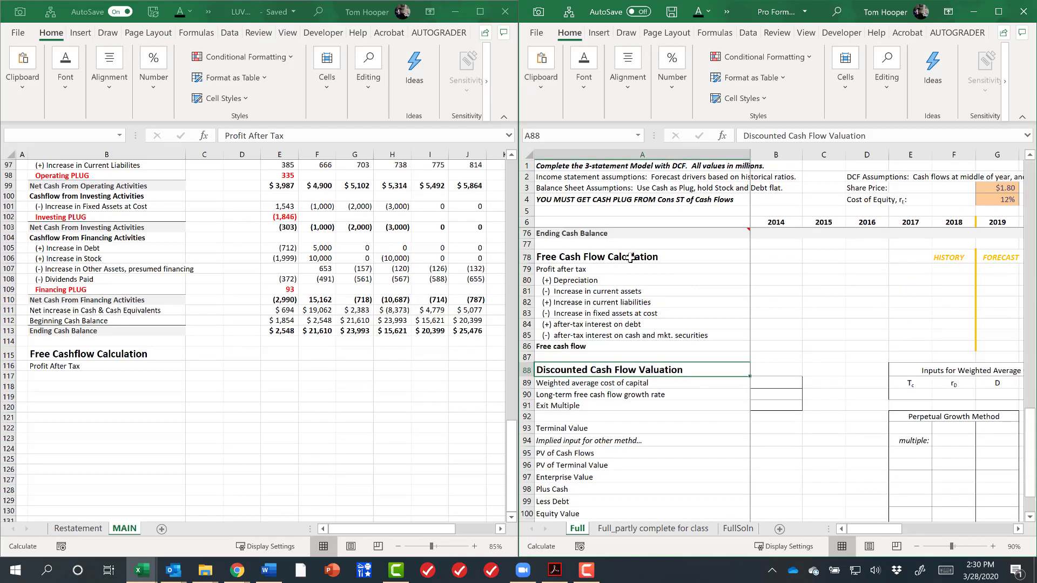
{"action": "left_click", "coordinate": [640, 256]}
{"action": "left_click", "coordinate": [692, 367]}
{"action": "left_click", "coordinate": [130, 356]}
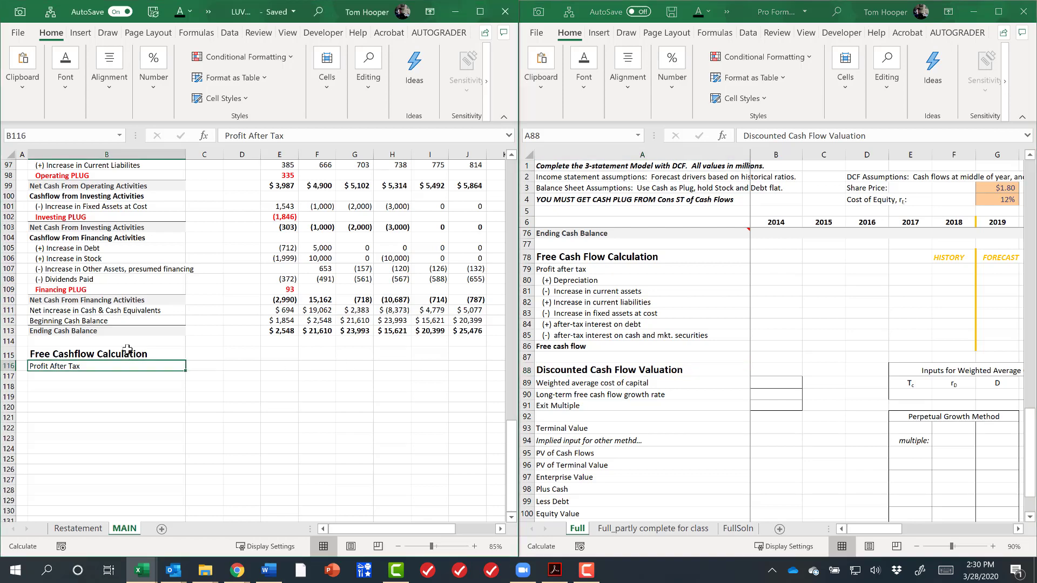
{"action": "left_click", "coordinate": [127, 349]}
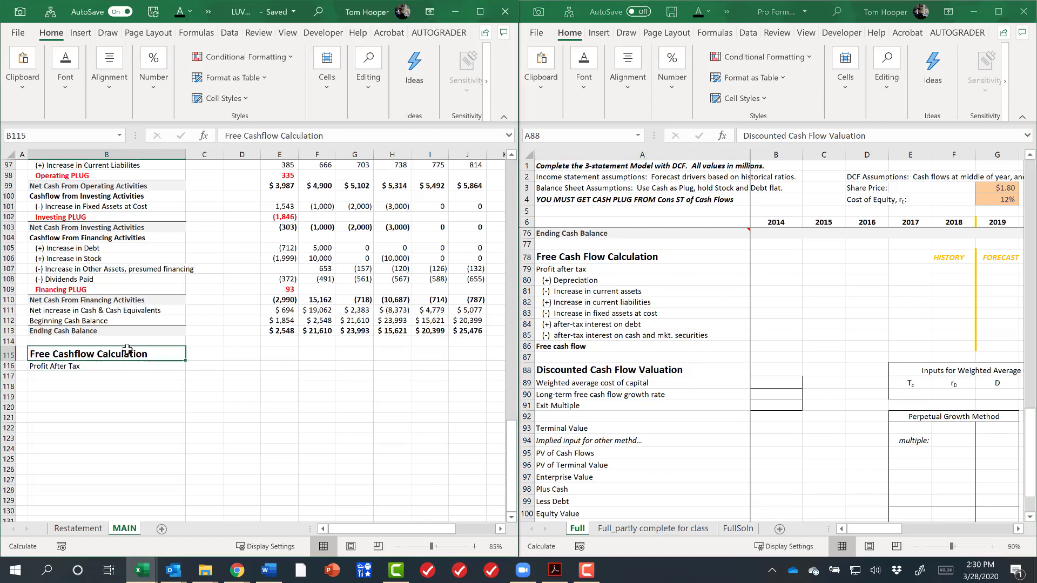
{"action": "left_click", "coordinate": [651, 259]}
{"action": "left_click", "coordinate": [651, 259]}
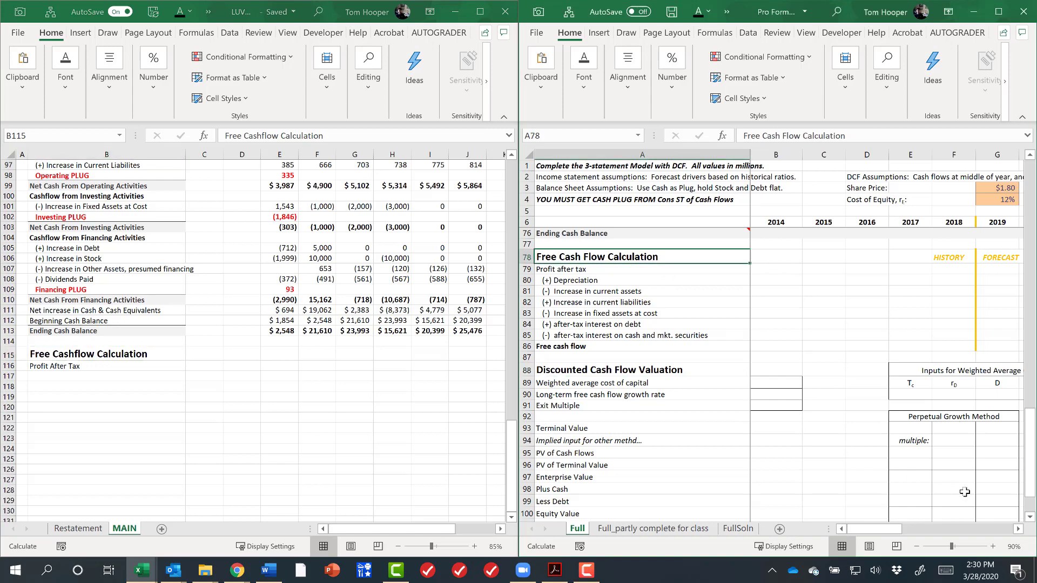
{"action": "key", "text": "ctrl+shift+End"}
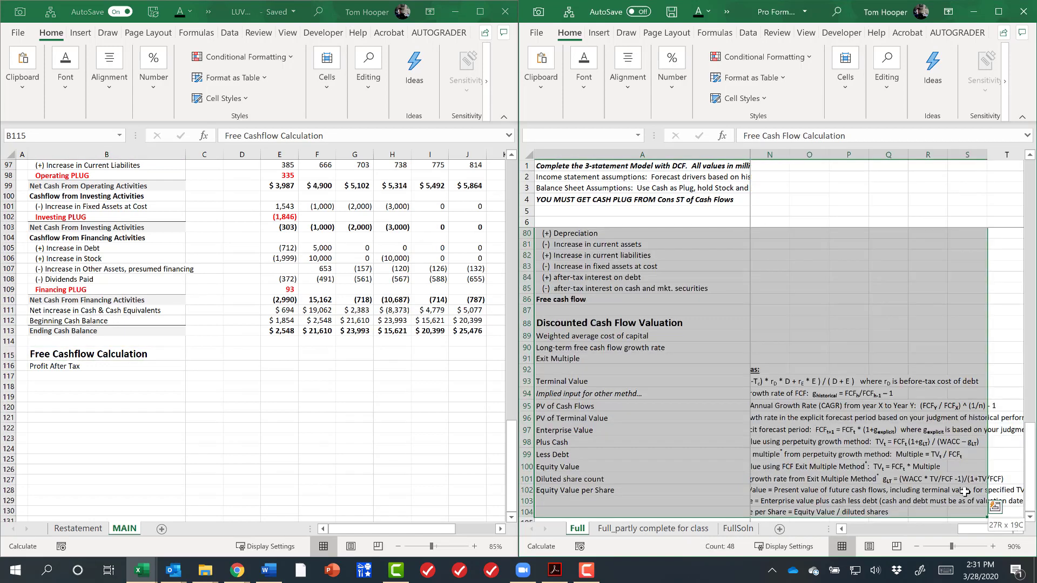
{"action": "key", "text": "ctrl+c"}
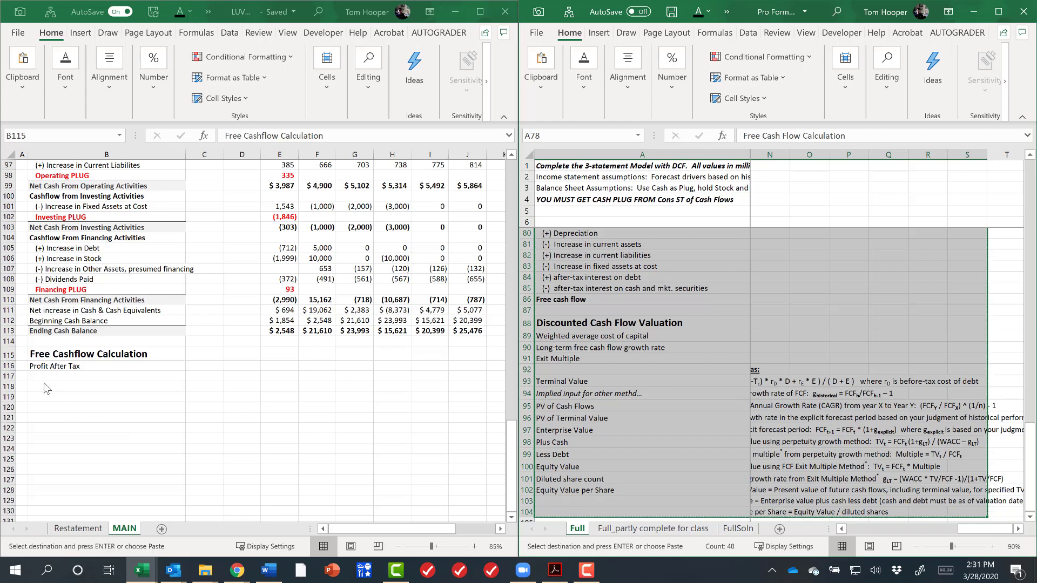
{"action": "left_click", "coordinate": [93, 356]}
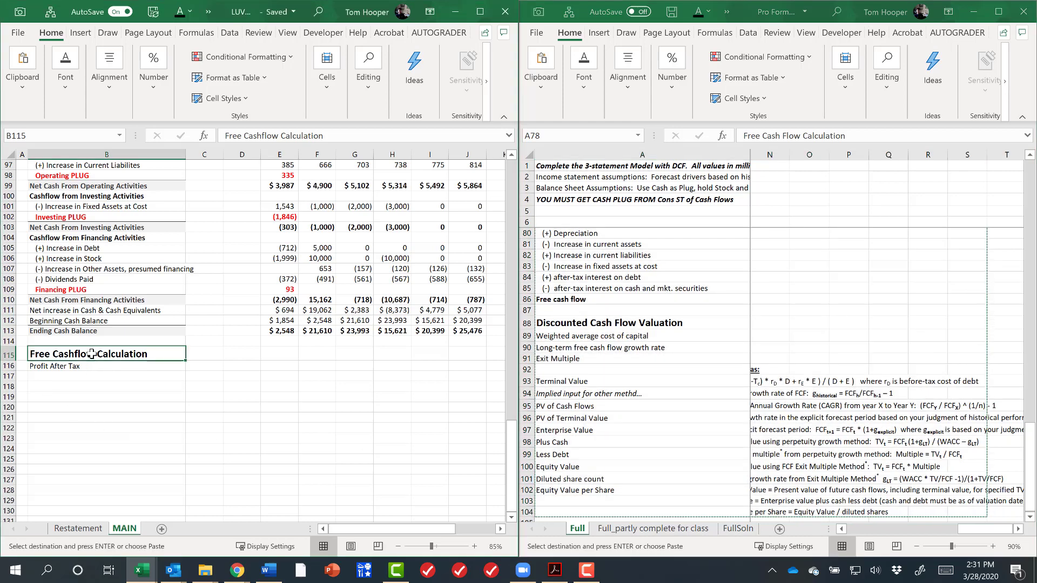
{"action": "key", "text": "ctrl+v"}
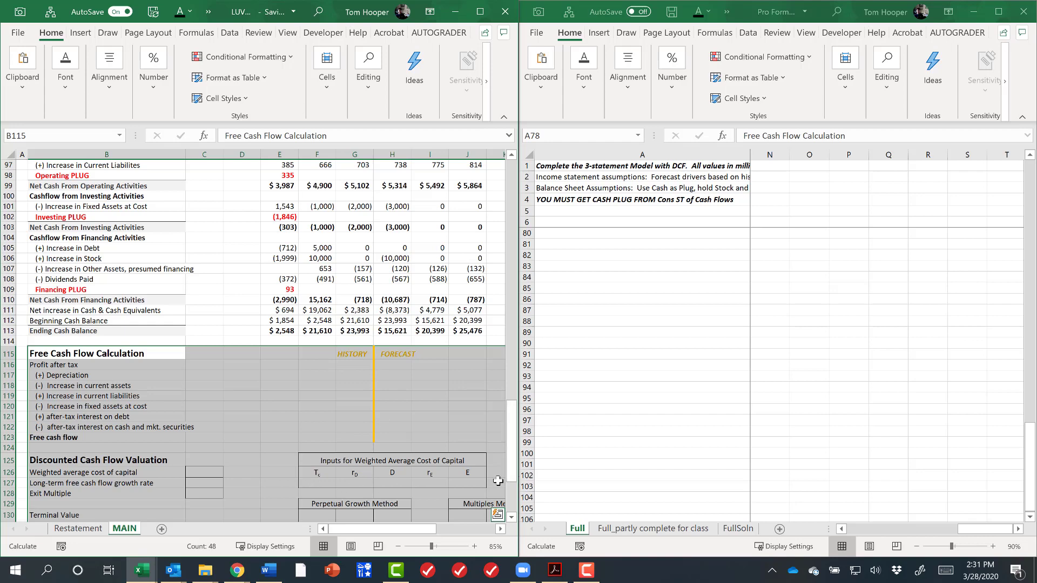
- Move the HISTORY and FORECAST block with its divider line from G115:H123 to F115:G123
{"action": "mouse_move", "coordinate": [420, 530]}
{"action": "left_mouse_down"}
{"action": "mouse_move", "coordinate": [456, 521]}
{"action": "mouse_move", "coordinate": [411, 526]}
{"action": "left_mouse_up"}
{"action": "left_click", "coordinate": [348, 357]}
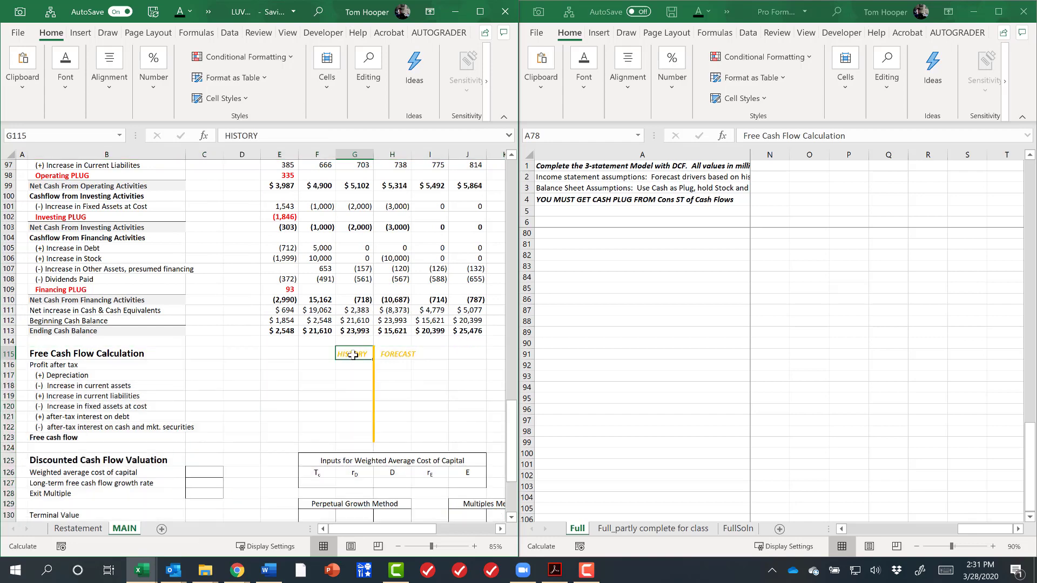
{"action": "left_click", "coordinate": [402, 437], "text": "shift"}
{"action": "left_click_drag", "start_coordinate": [401, 443], "coordinate": [362, 442]}
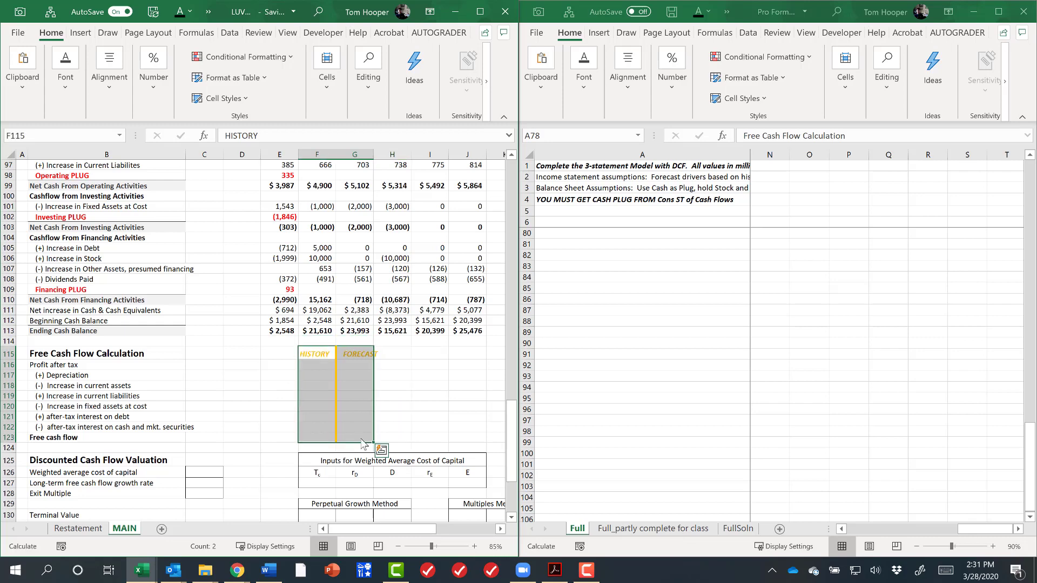
- Check where the forecast years begin in the Income Statement and move the HISTORY and FORECAST block to E115:F123
{"action": "left_click_drag", "start_coordinate": [512, 427], "coordinate": [509, 405]}
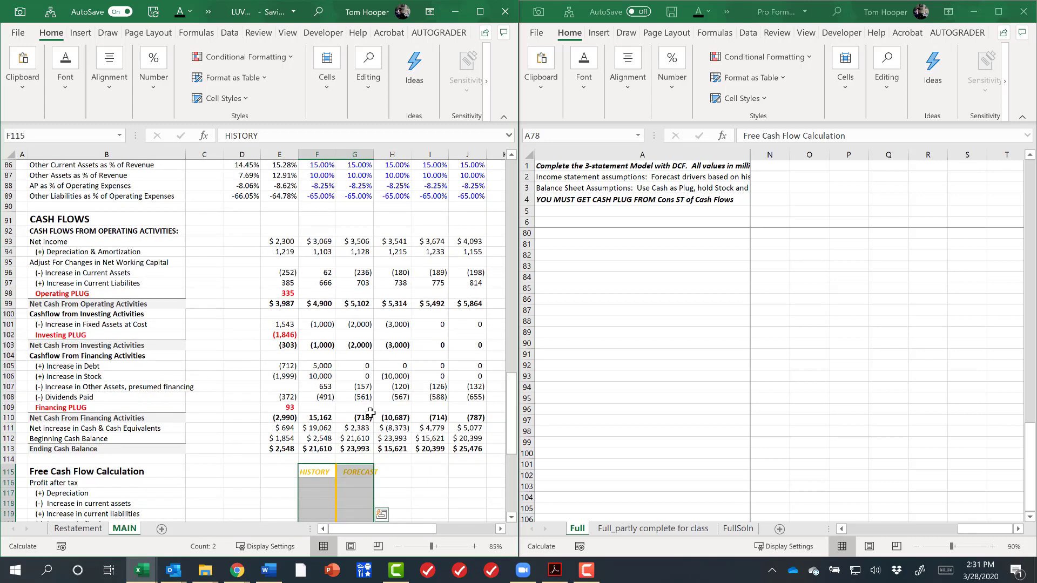
{"action": "scroll", "coordinate": [370, 413], "scroll_direction": "down", "scroll_amount": 5}
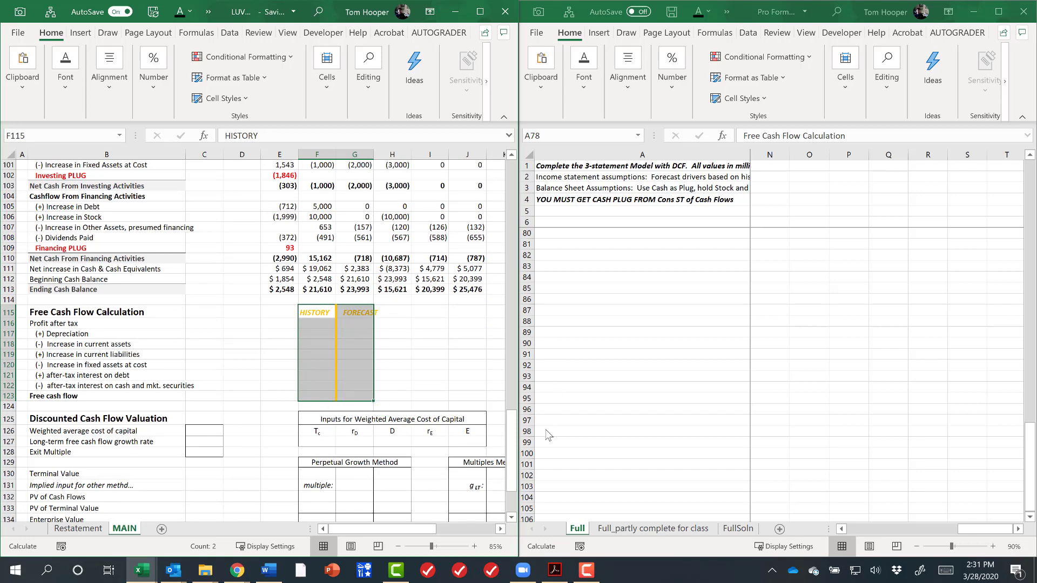
{"action": "left_click", "coordinate": [512, 359]}
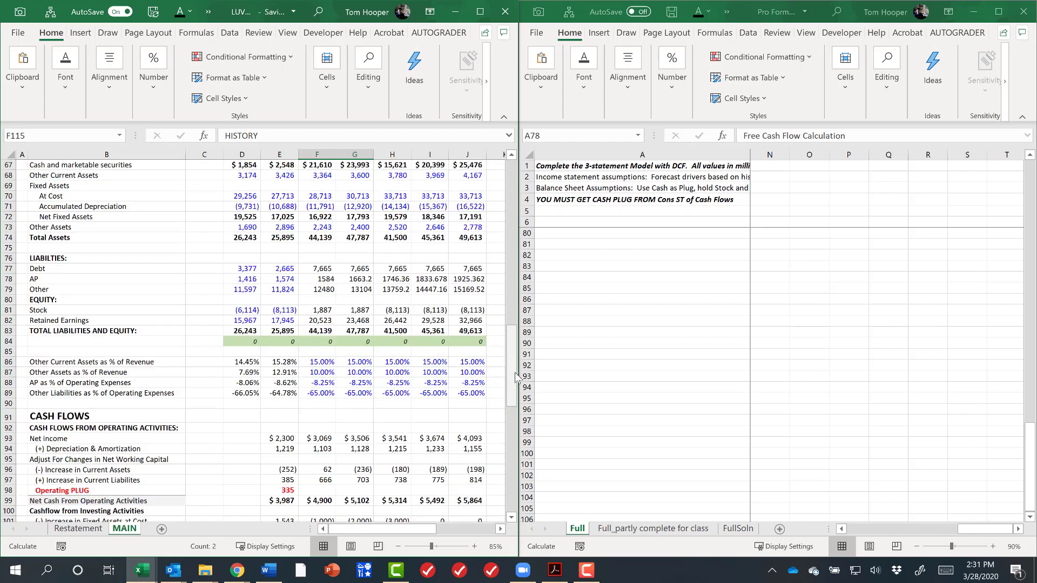
{"action": "left_click_drag", "start_coordinate": [514, 372], "coordinate": [456, 243]}
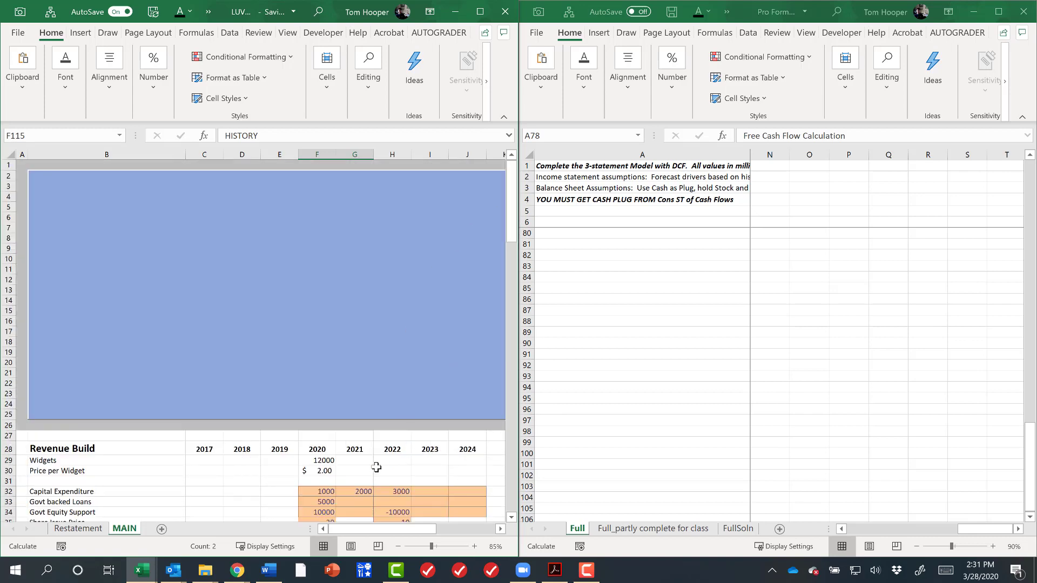
{"action": "scroll", "coordinate": [361, 442], "scroll_direction": "down", "scroll_amount": 5}
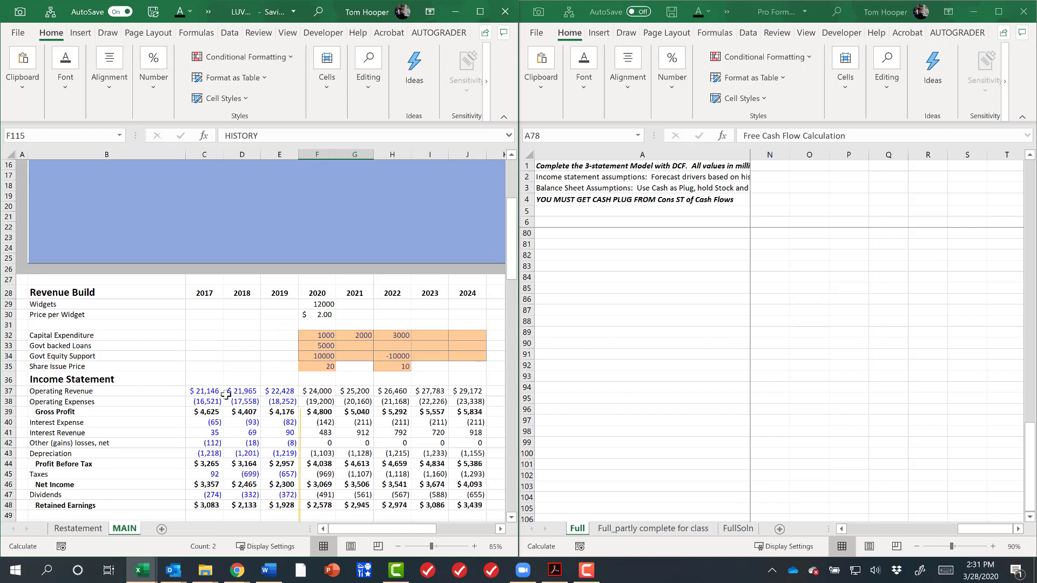
{"action": "left_click", "coordinate": [319, 392]}
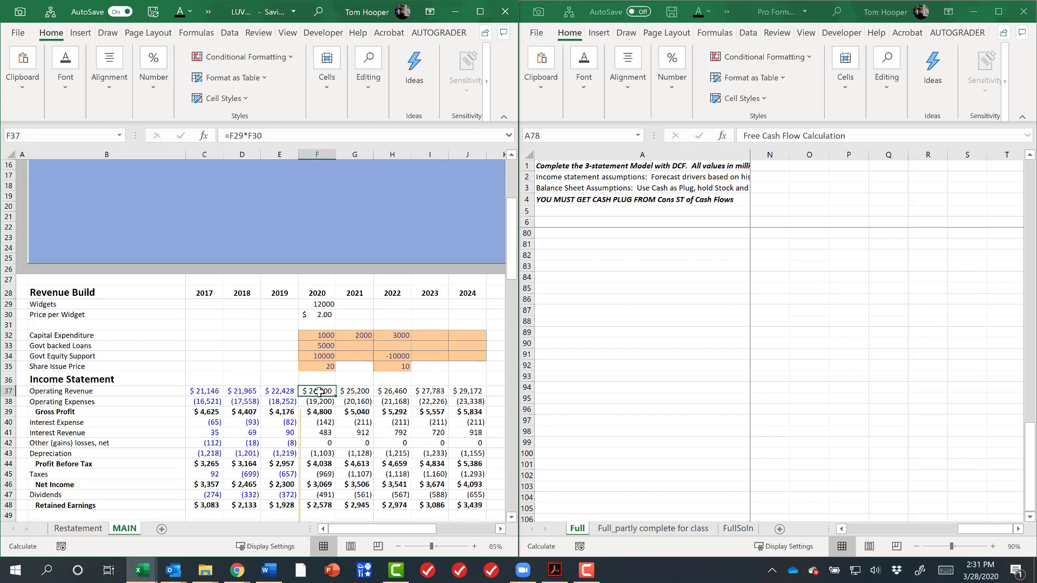
{"action": "left_click_drag", "start_coordinate": [319, 392], "coordinate": [480, 393]}
{"action": "left_click", "coordinate": [509, 373]}
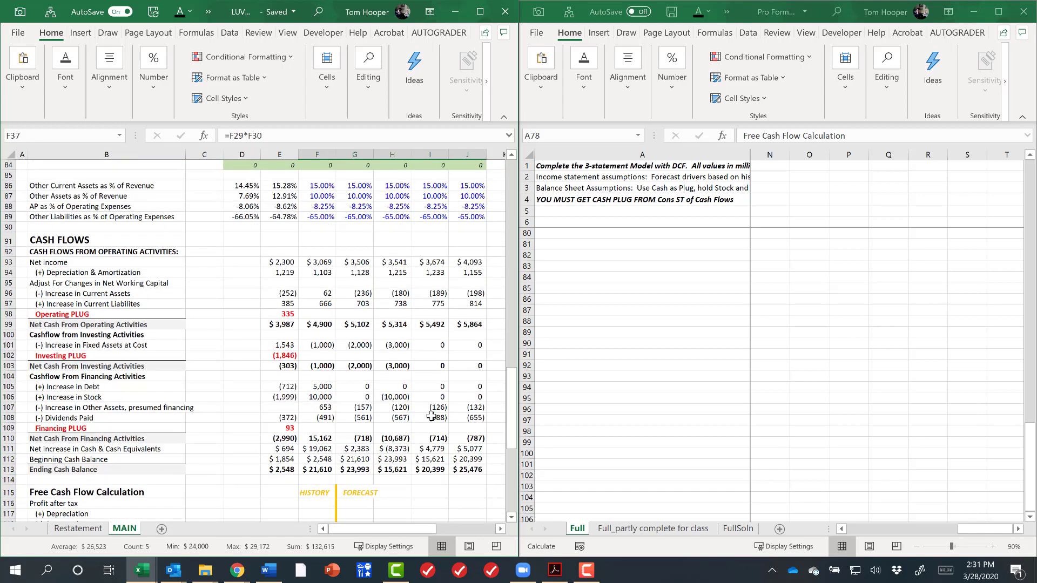
{"action": "scroll", "coordinate": [432, 416], "scroll_direction": "down", "scroll_amount": 3}
{"action": "left_click_drag", "start_coordinate": [320, 397], "coordinate": [313, 485]}
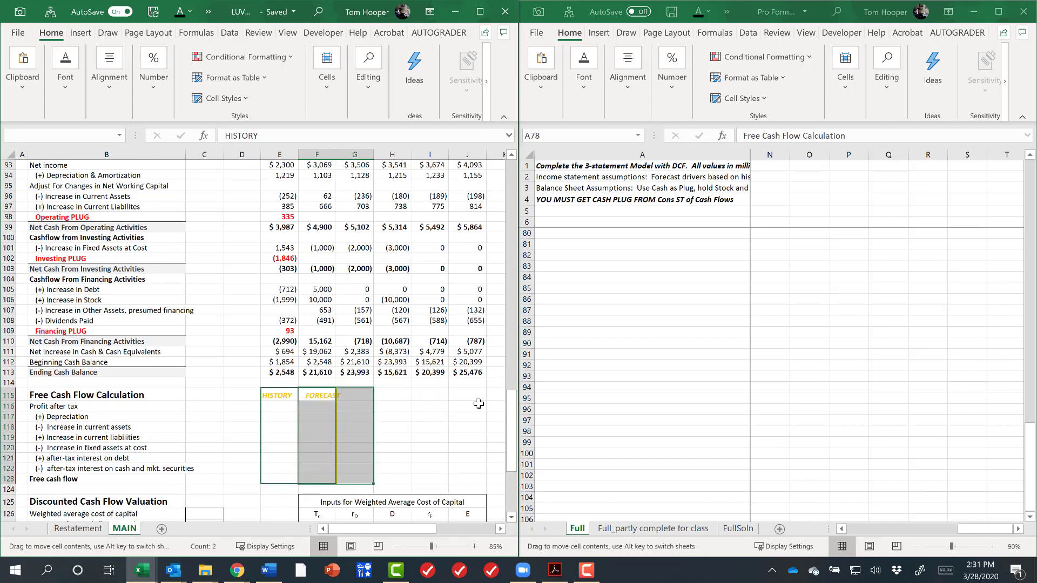
- Examine the Share Price and Cost of Equity DCF assumptions near the top of the practice workbook's Full sheet
{"action": "scroll", "coordinate": [502, 430], "scroll_direction": "down", "scroll_amount": 2}
{"action": "scroll", "coordinate": [502, 430], "scroll_direction": "down", "scroll_amount": 4}
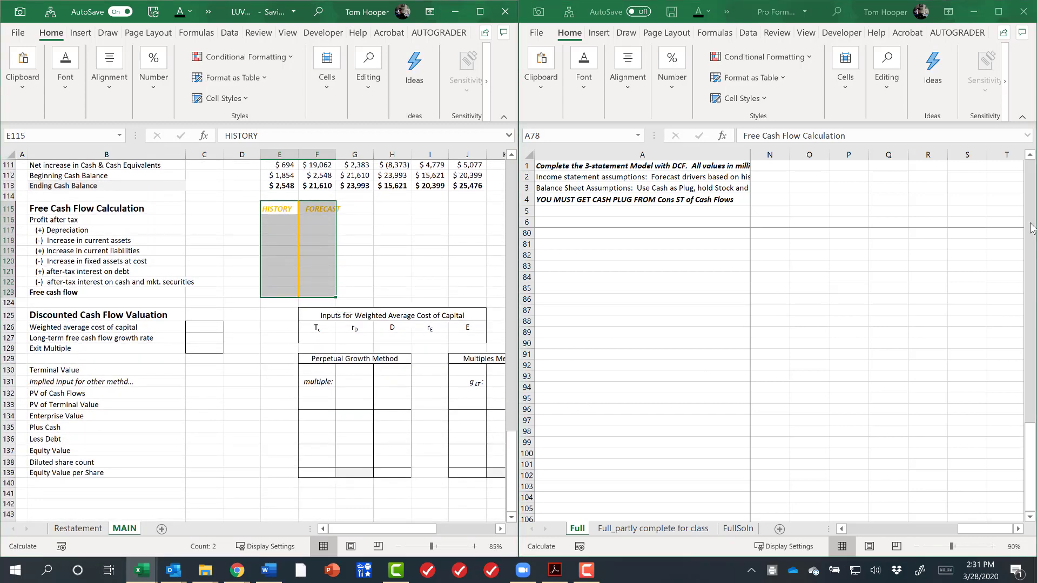
{"action": "left_click", "coordinate": [1033, 194]}
{"action": "left_click", "coordinate": [1034, 194]}
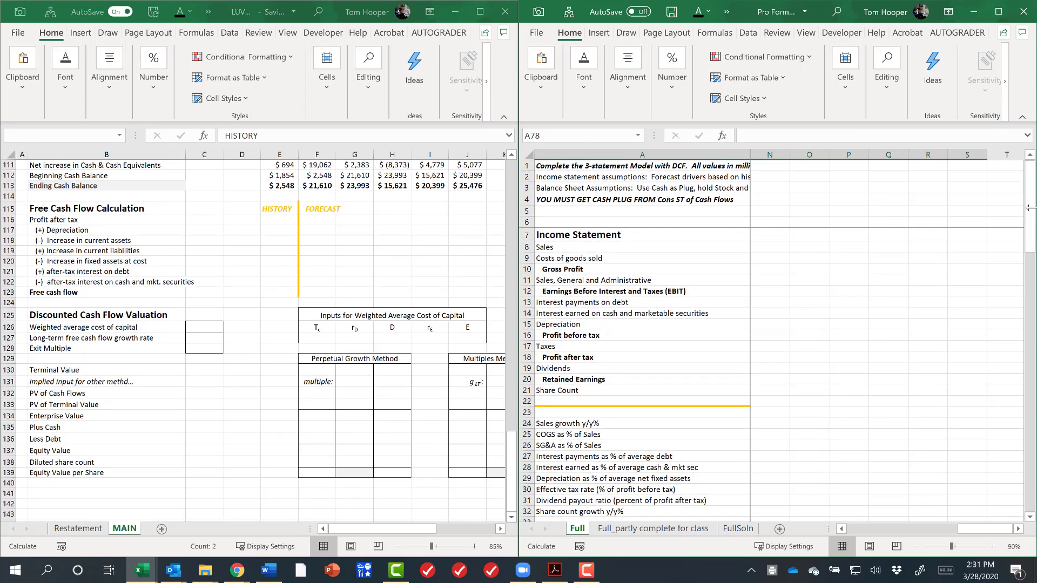
{"action": "left_click", "coordinate": [740, 214]}
{"action": "key", "text": "Right"}
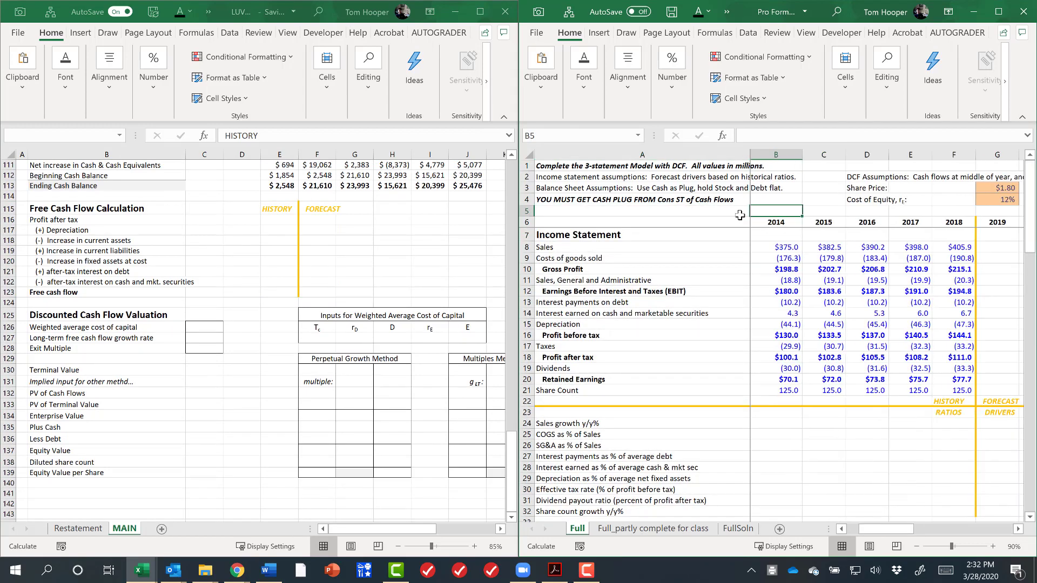
{"action": "key", "text": "Right"}
{"action": "key", "text": "Right"}
{"action": "key", "text": "Right"}
{"action": "key", "text": "Right"}
{"action": "key", "text": "Up"}
{"action": "key", "text": "Up"}
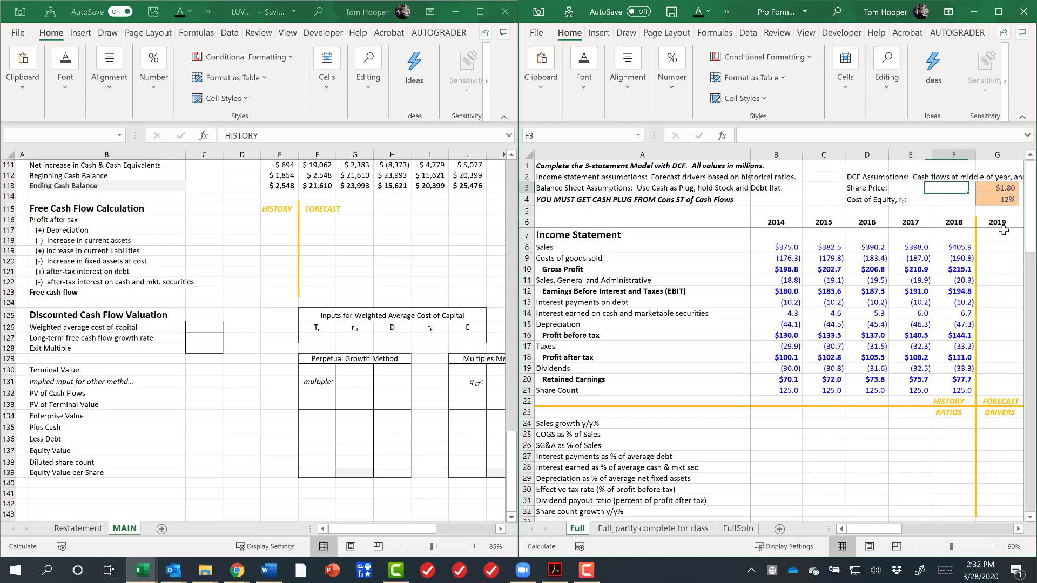
{"action": "key", "text": "Right"}
{"action": "key", "text": "Right"}
{"action": "key", "text": "Right"}
{"action": "key", "text": "Left"}
{"action": "key", "text": "Left"}
{"action": "key", "text": "Left"}
{"action": "key", "text": "Left"}
{"action": "key", "text": "Left"}
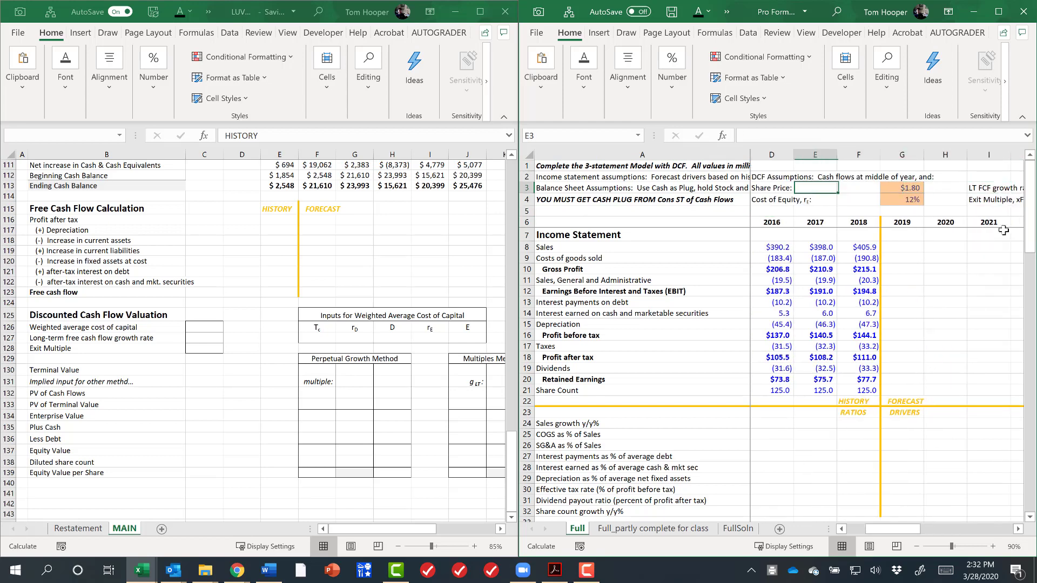
{"action": "key", "text": "Down"}
{"action": "key", "text": "Right"}
{"action": "key", "text": "Right"}
{"action": "key", "text": "Right"}
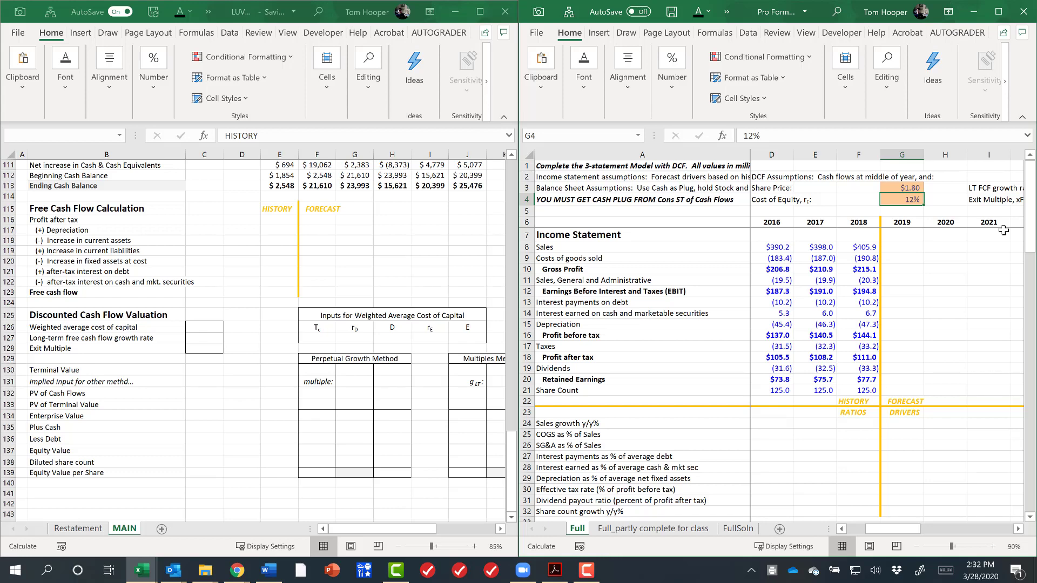
- Examine the LT FCF growth rate and Exit Multiple assumptions in K3 and K4 of the Full sheet
{"action": "key", "text": "Up"}
{"action": "key", "text": "Right"}
{"action": "key", "text": "Right"}
{"action": "key", "text": "Right"}
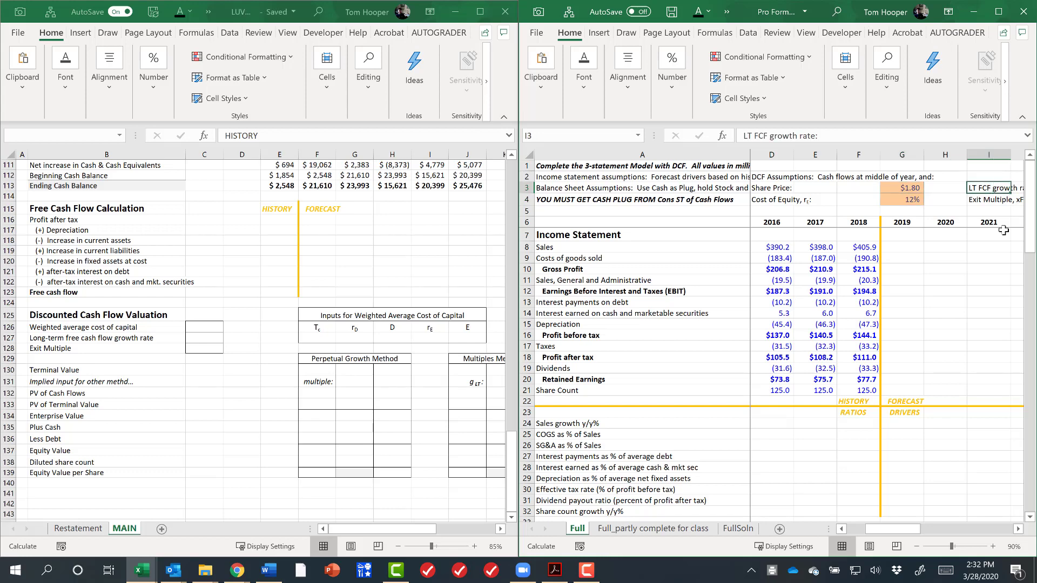
{"action": "key", "text": "Right"}
{"action": "key", "text": "Right"}
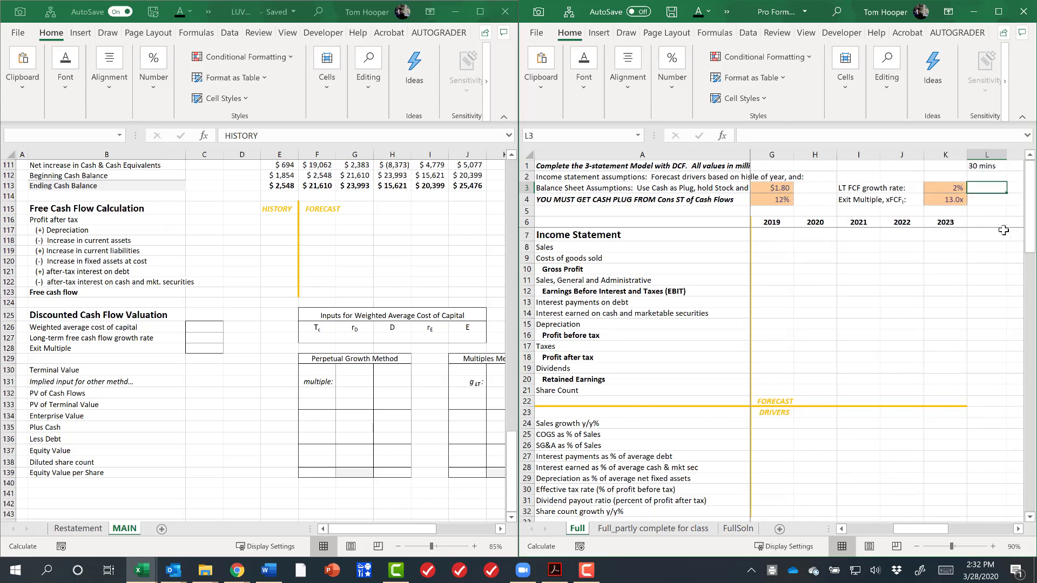
{"action": "key", "text": "Left"}
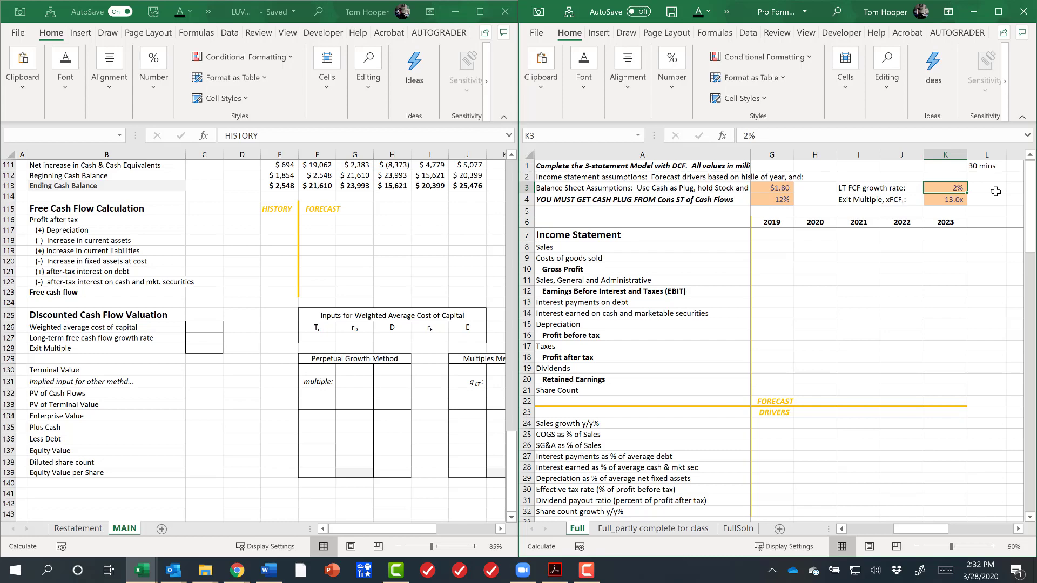
{"action": "key", "text": "Down"}
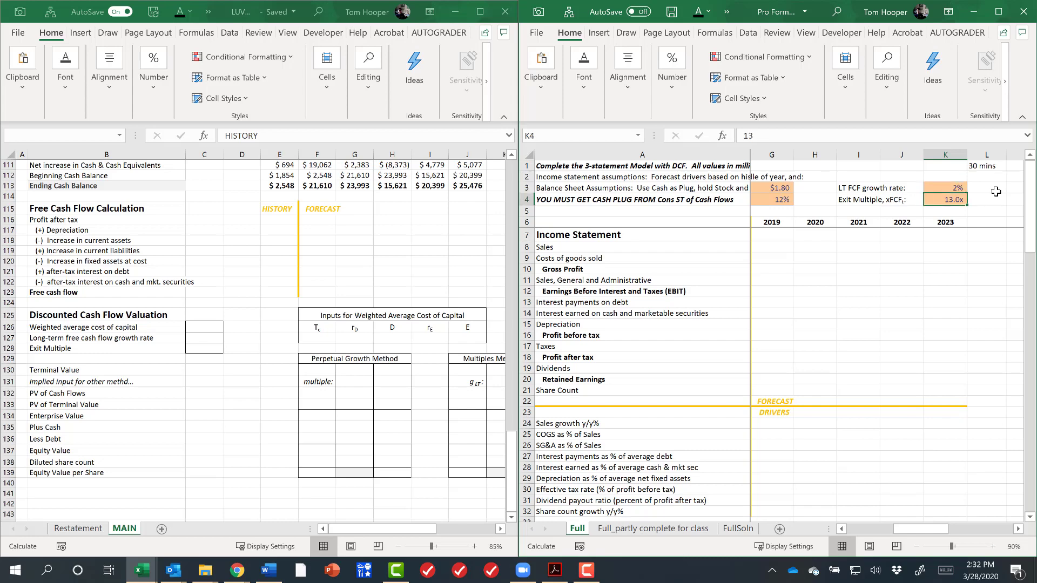